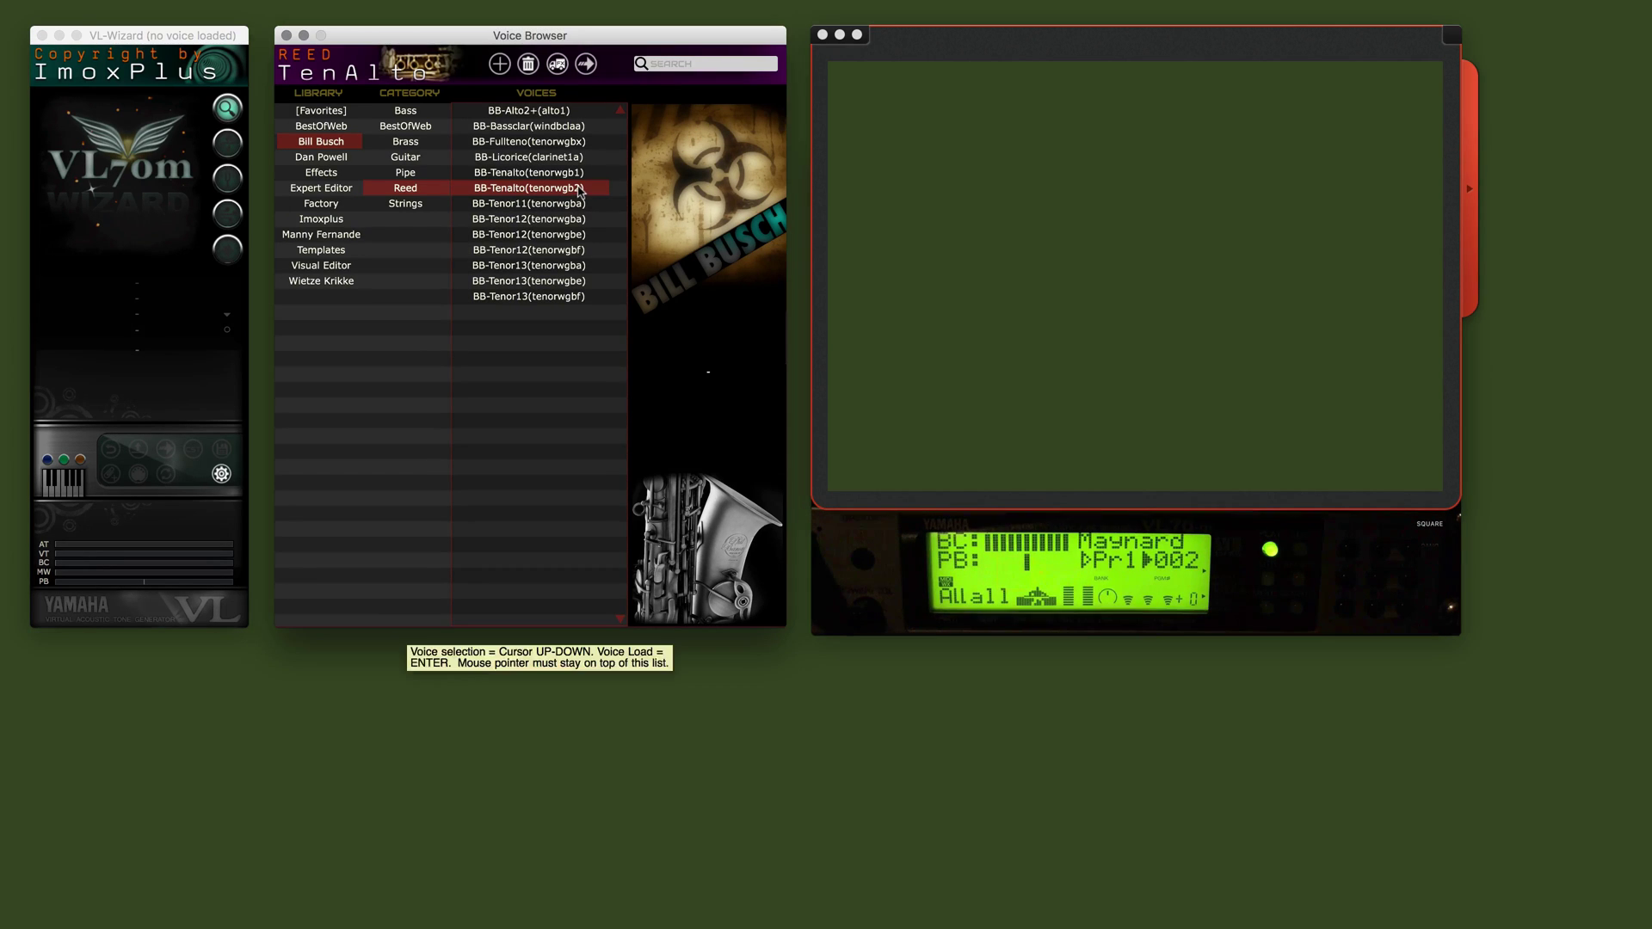
Load the BB-Tenalto(tenorwgb2) reed voice and open the MIDI phrase tool
click(588, 65)
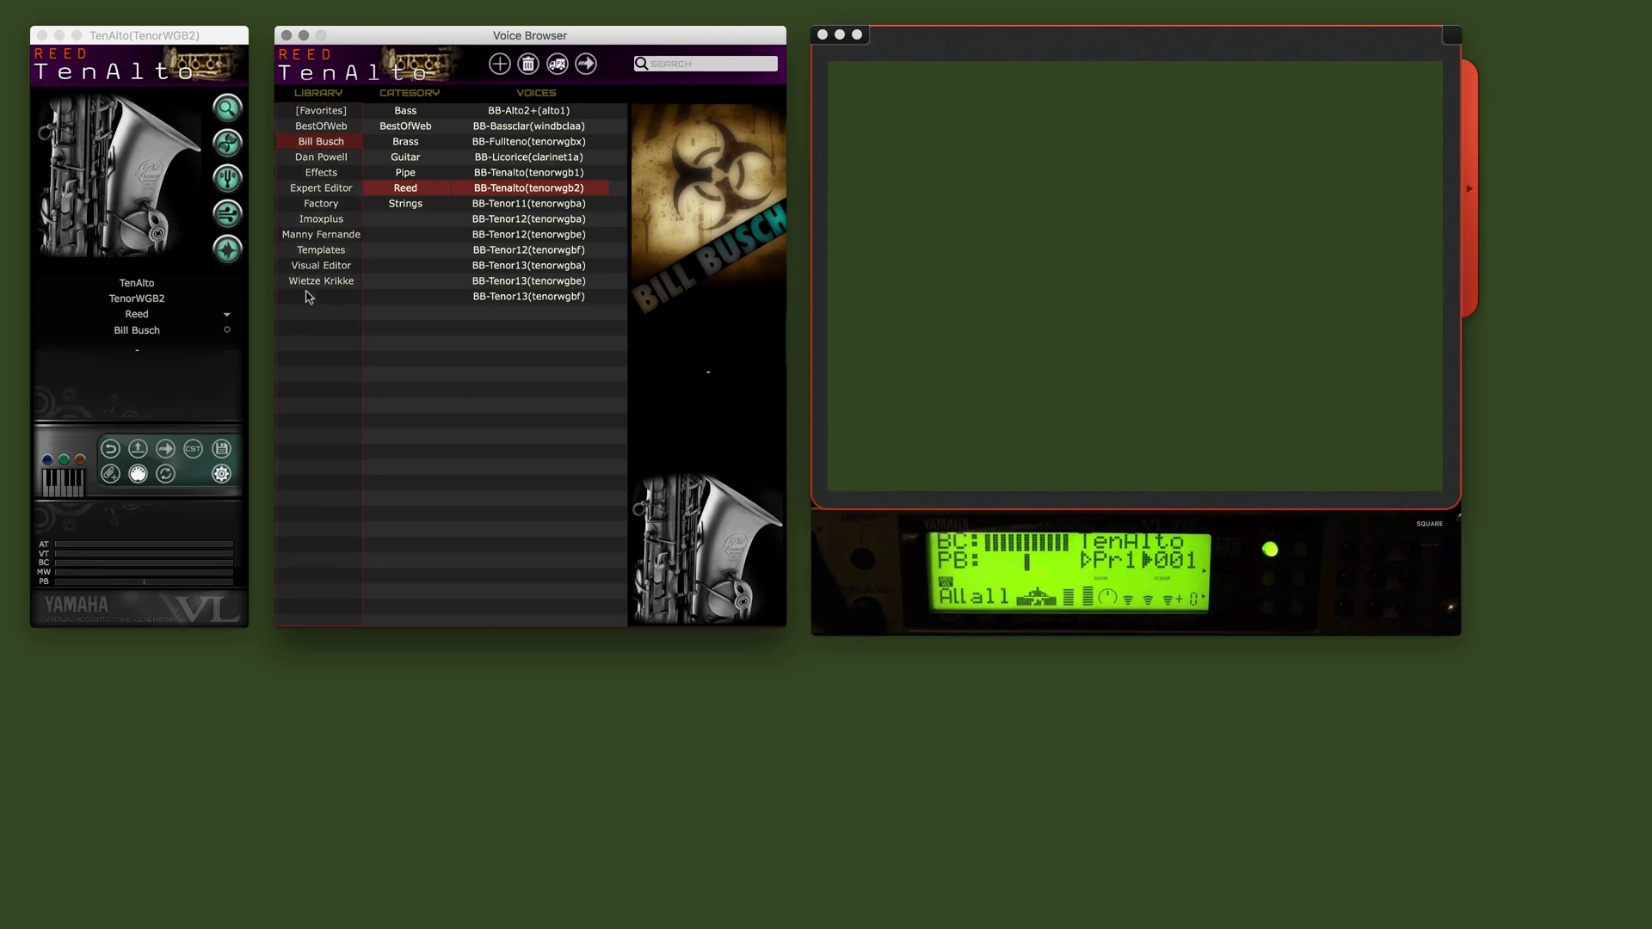
click(165, 474)
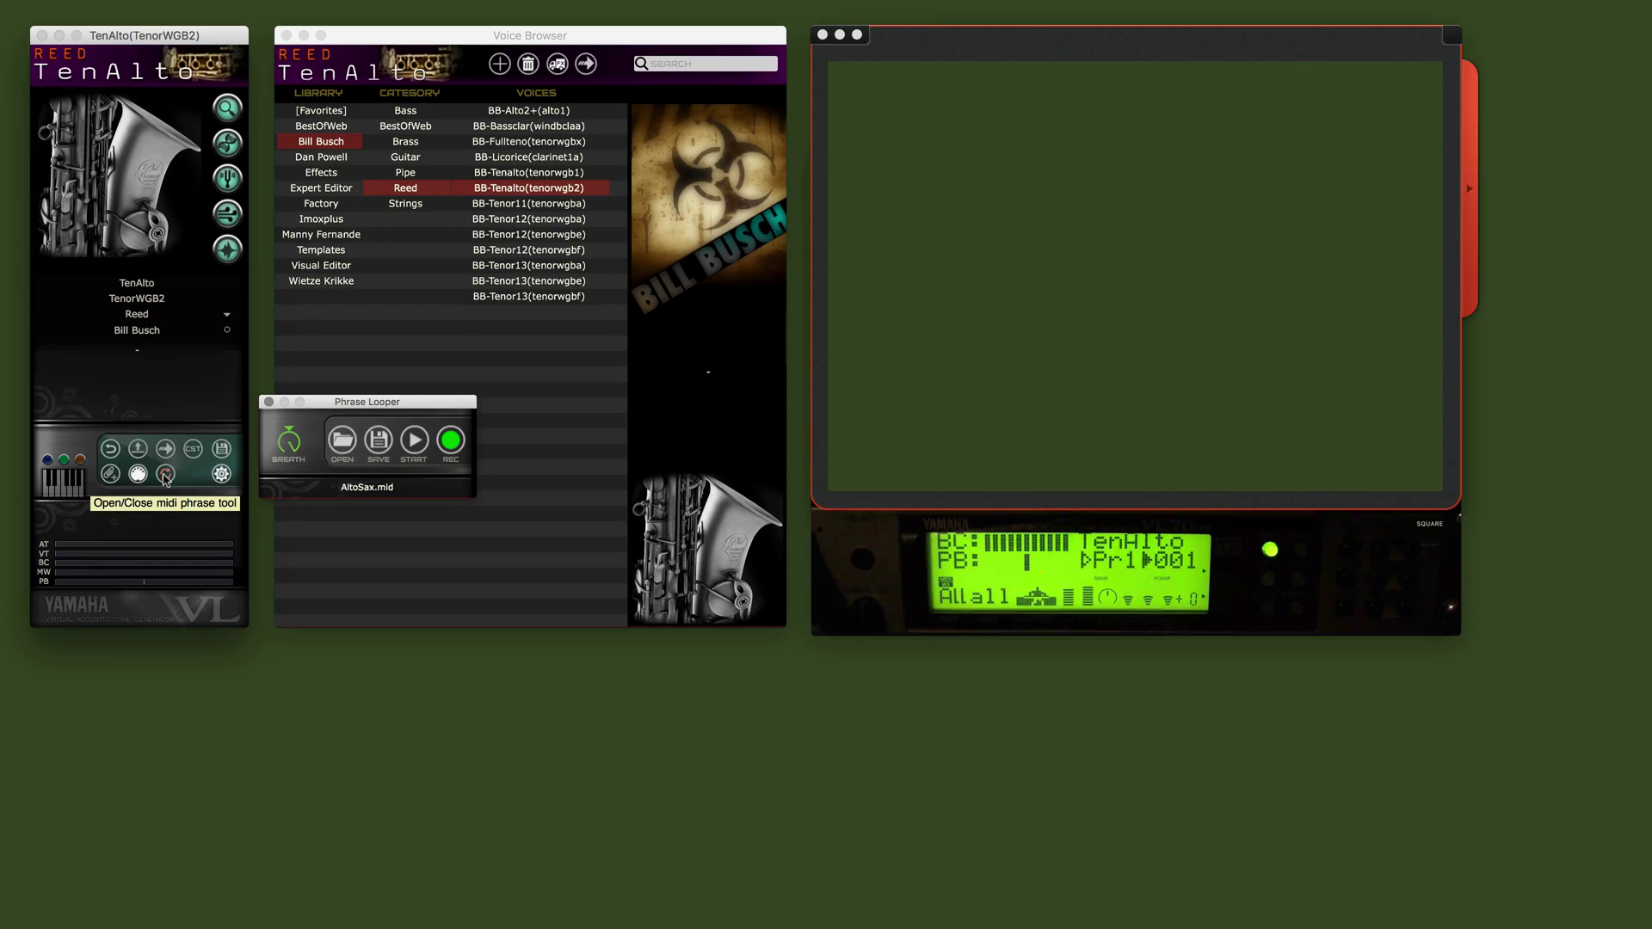
Record a short MIDI phrase in the Phrase Looper, play it back and stop it
click(453, 442)
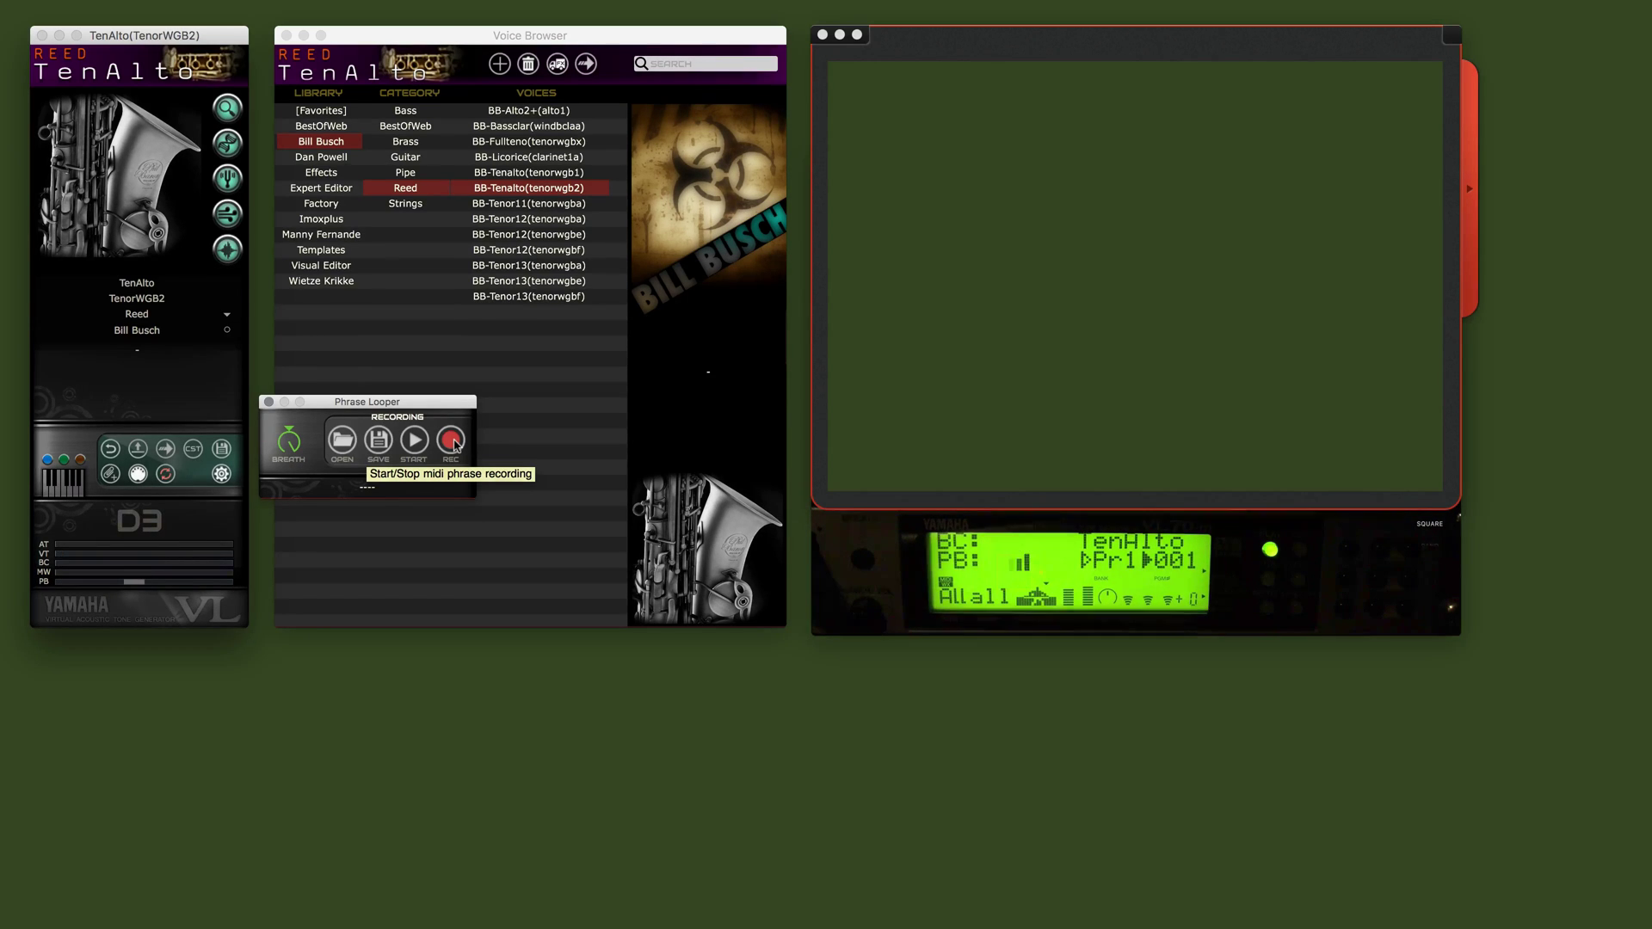
click(454, 444)
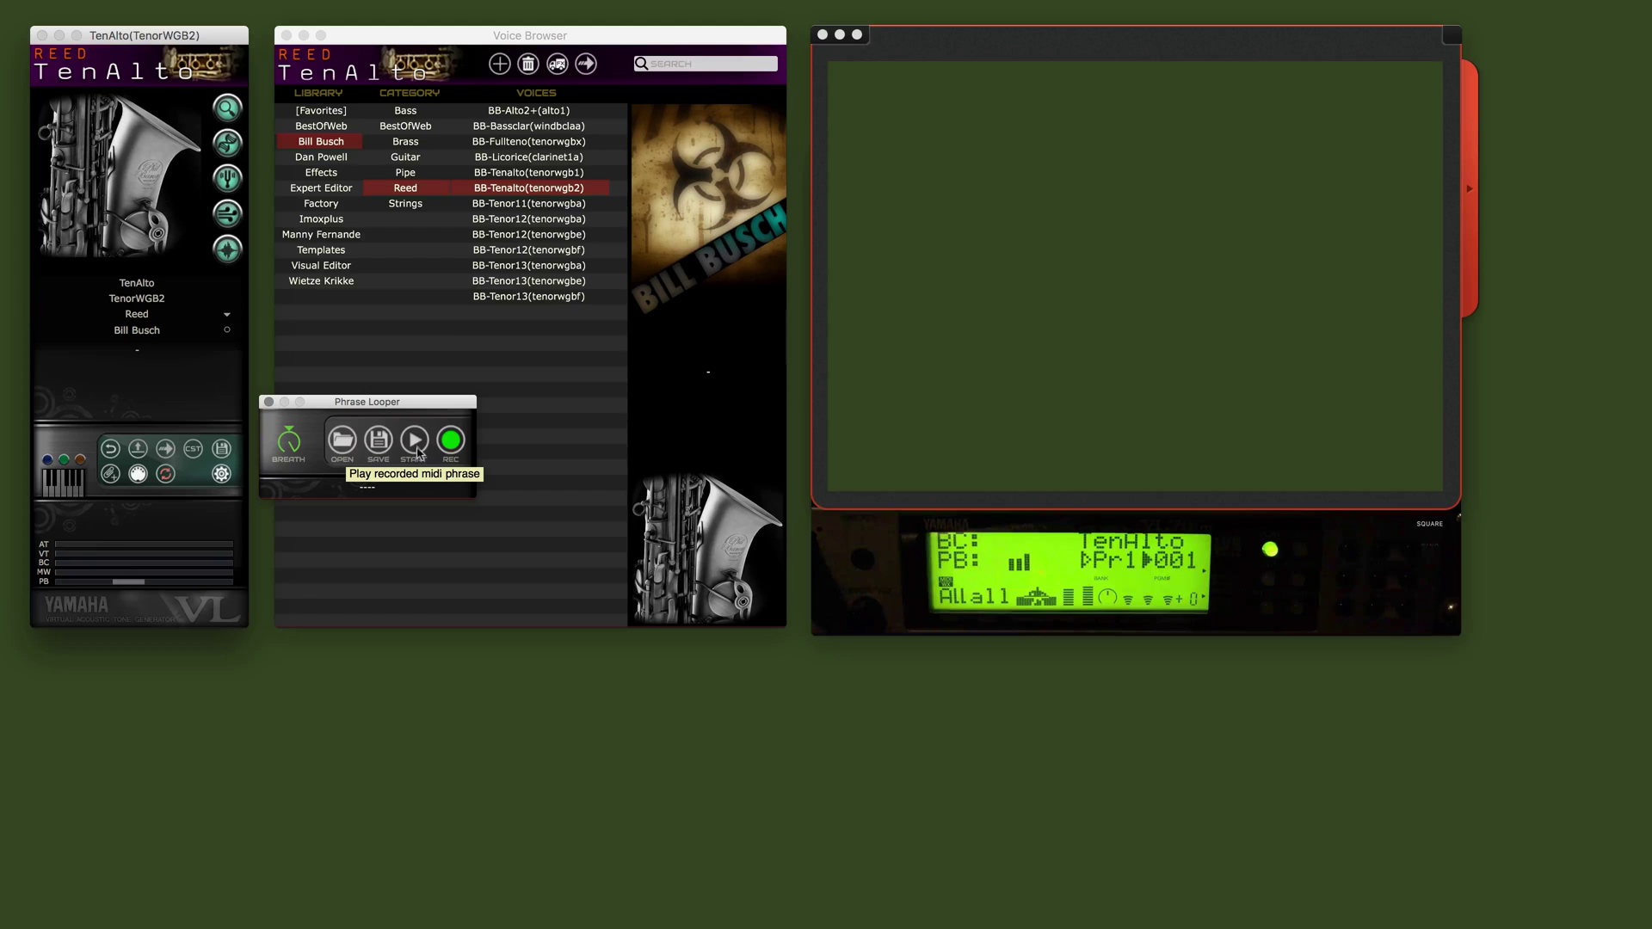
click(415, 441)
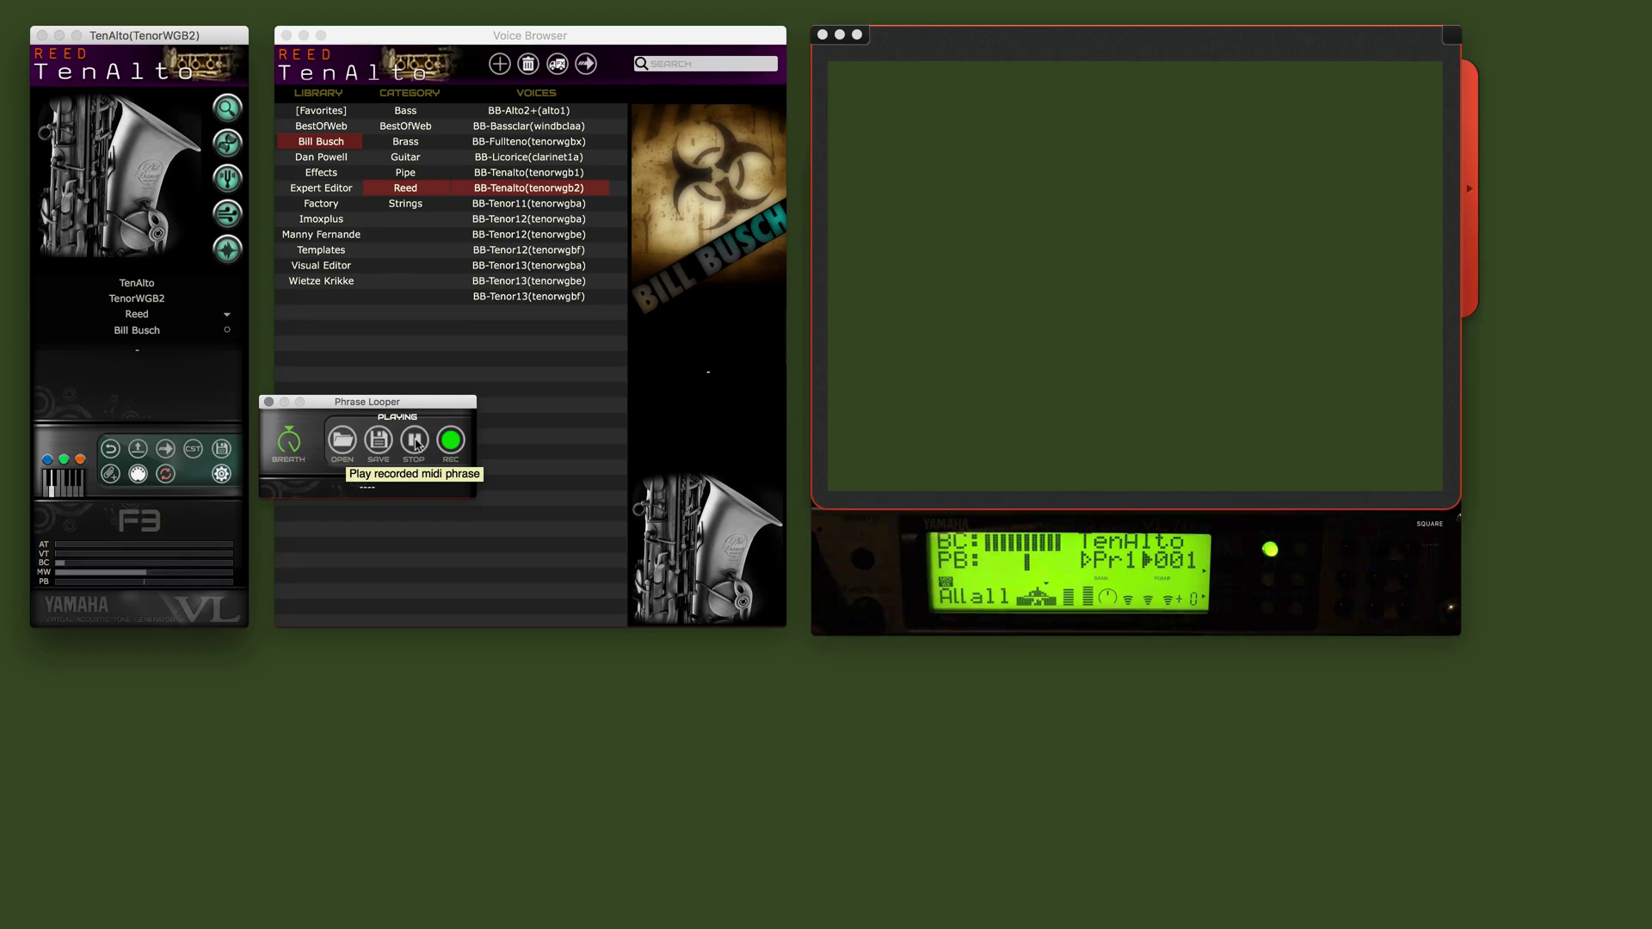
click(414, 442)
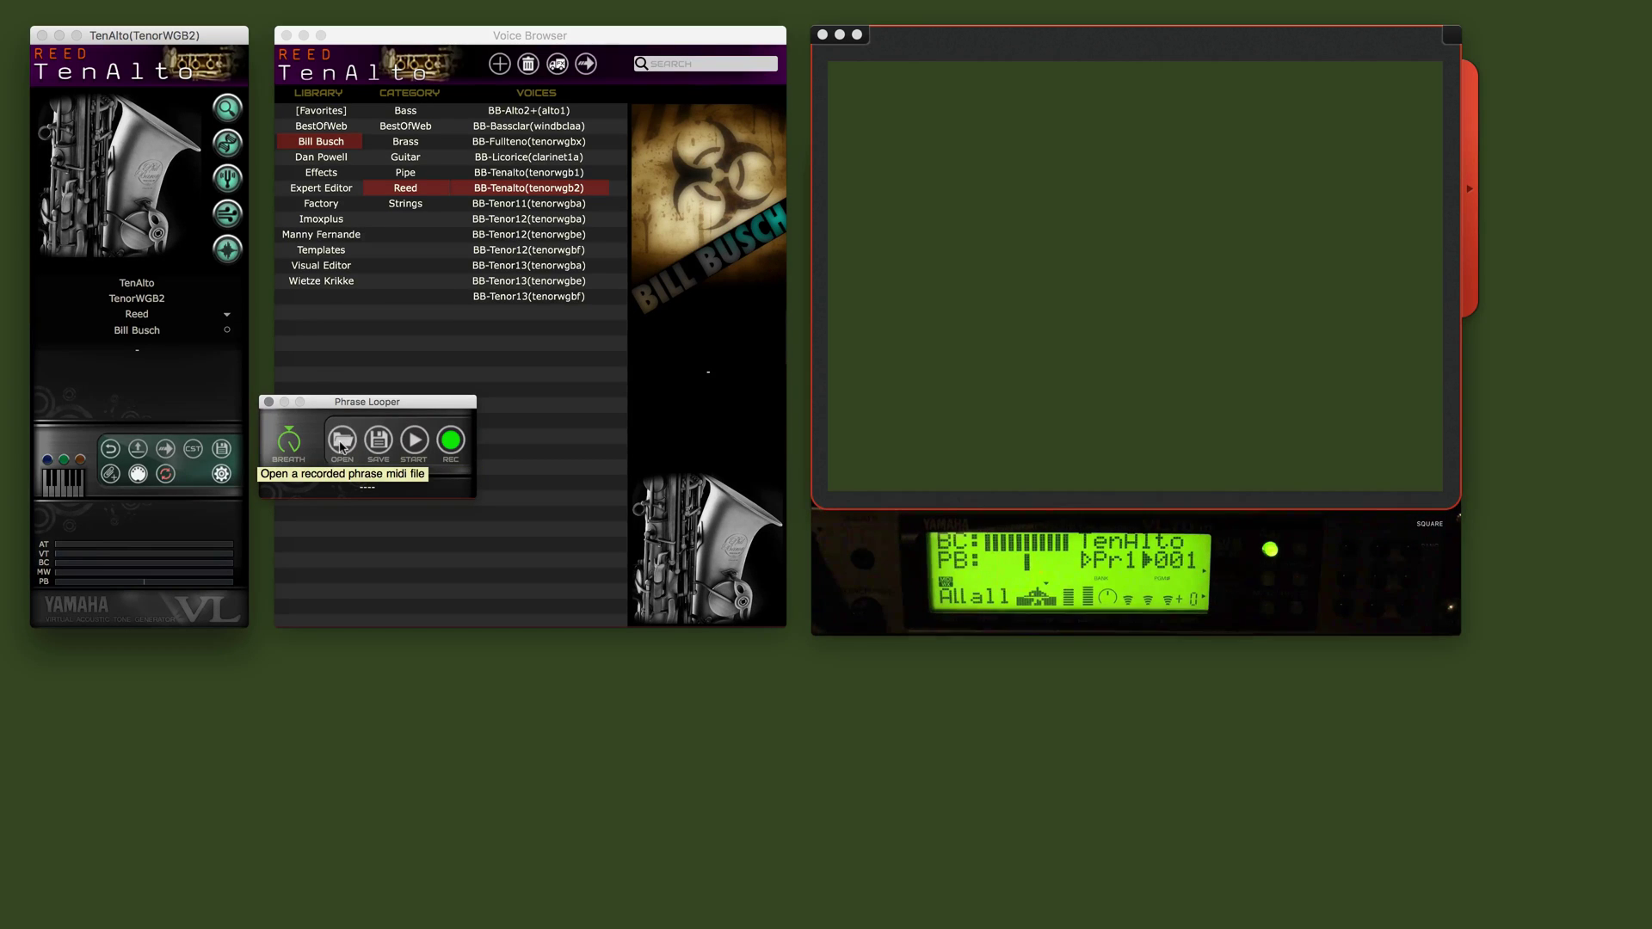
Open TenorSax.mid from the MidiPhrases folder in the Phrase Looper, play it and stop it
click(341, 442)
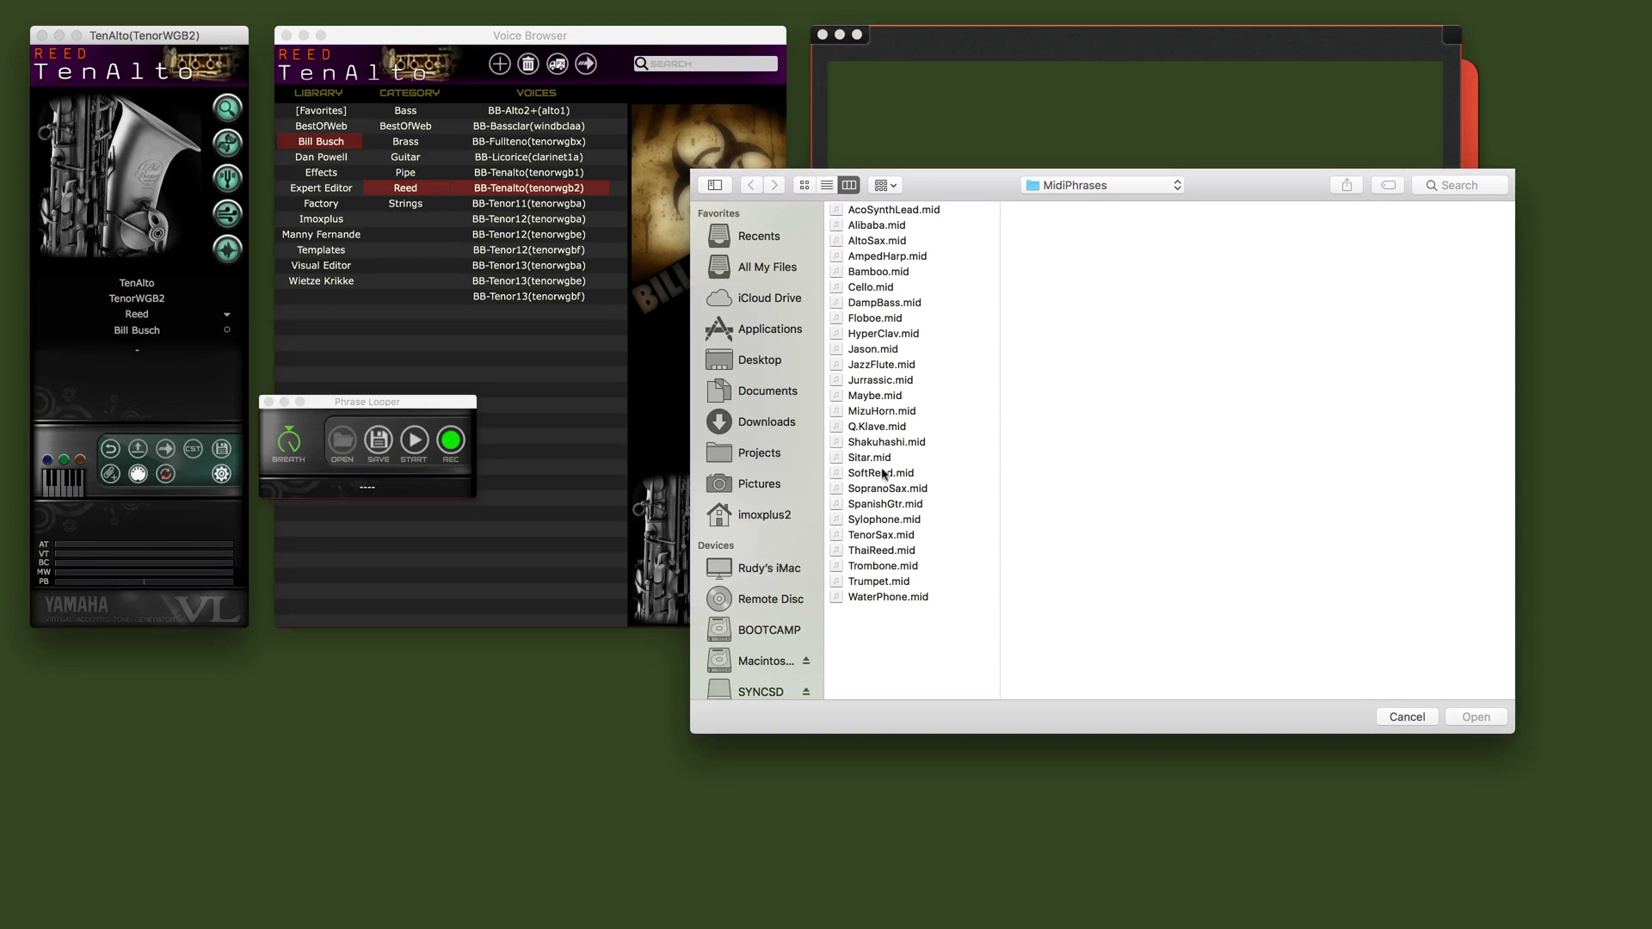
click(886, 536)
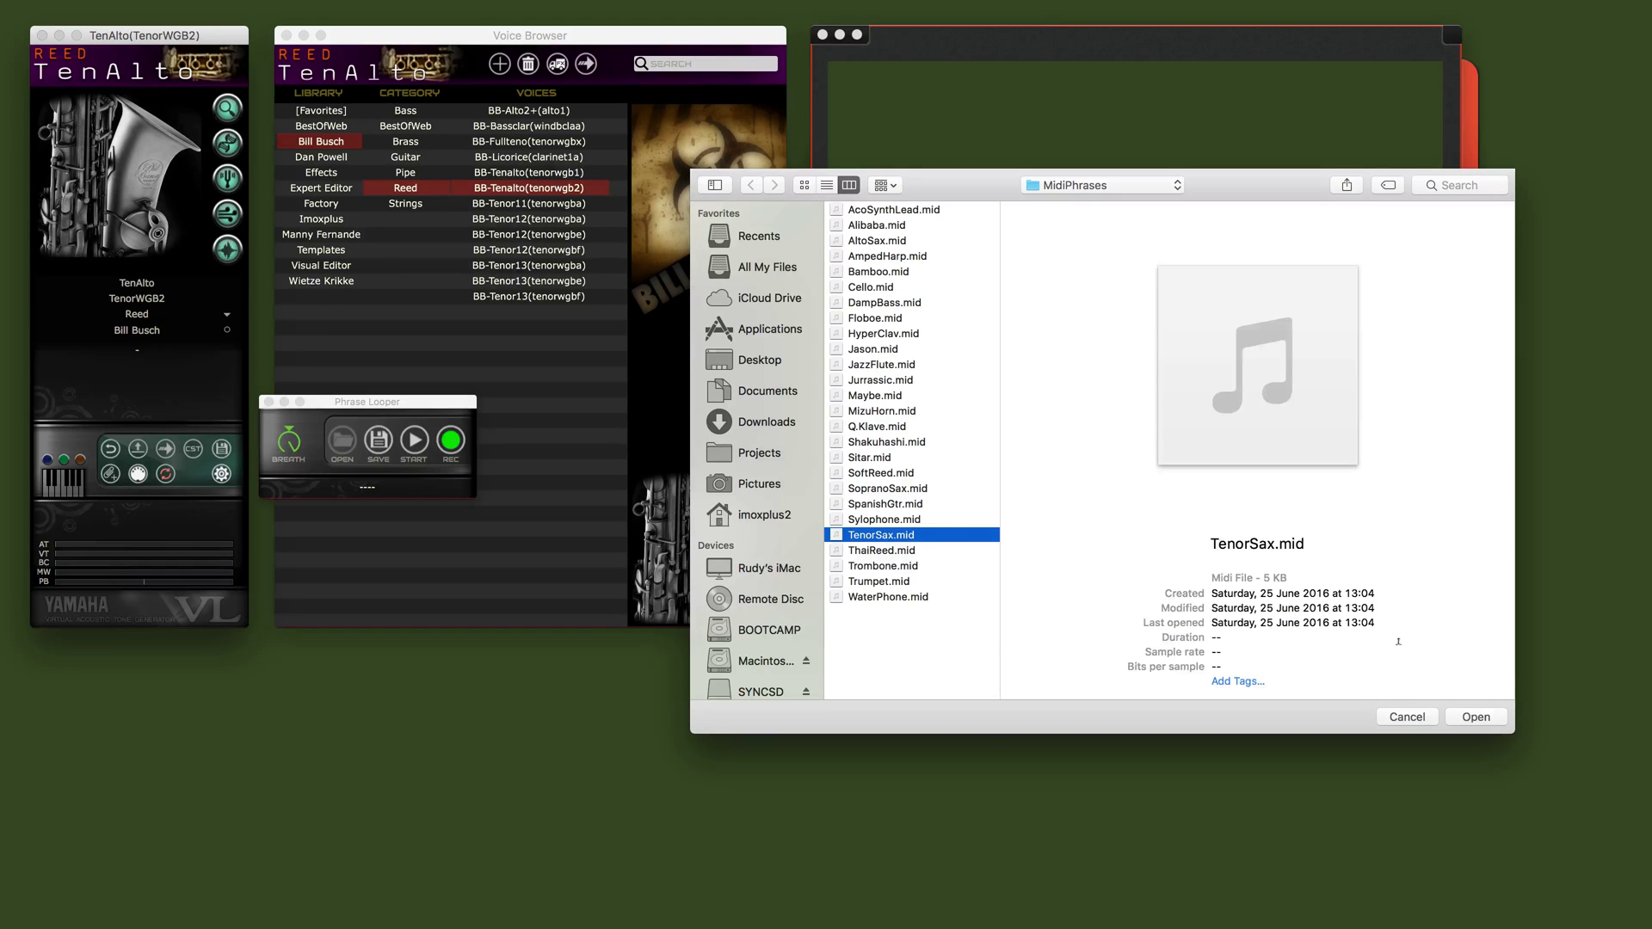
click(1473, 715)
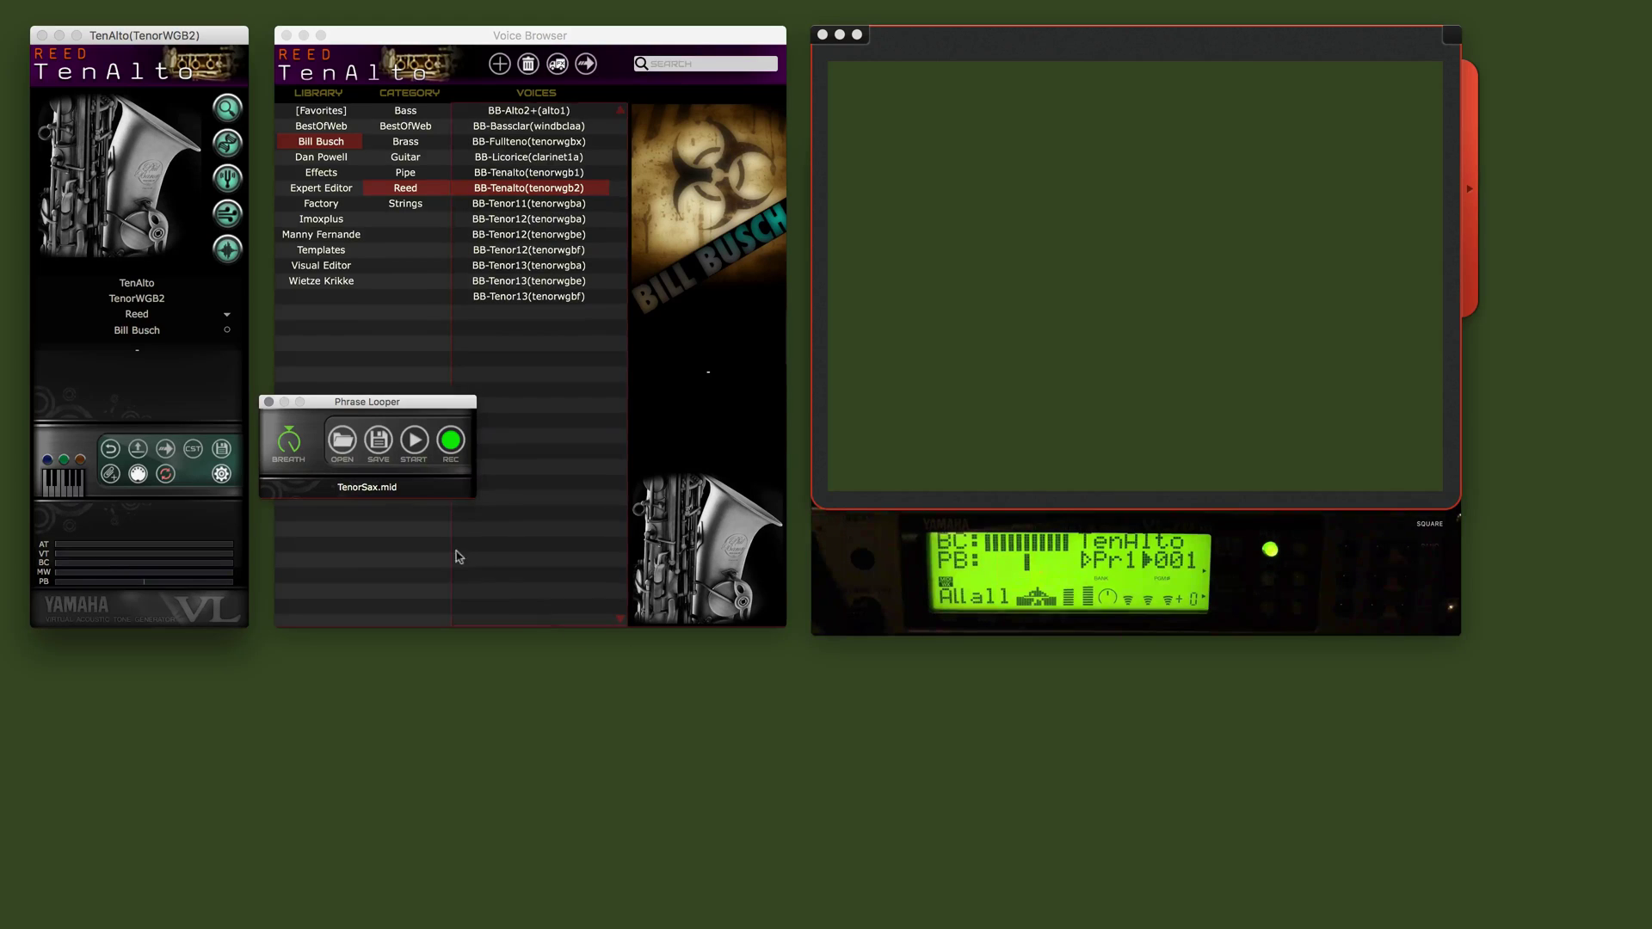
click(416, 444)
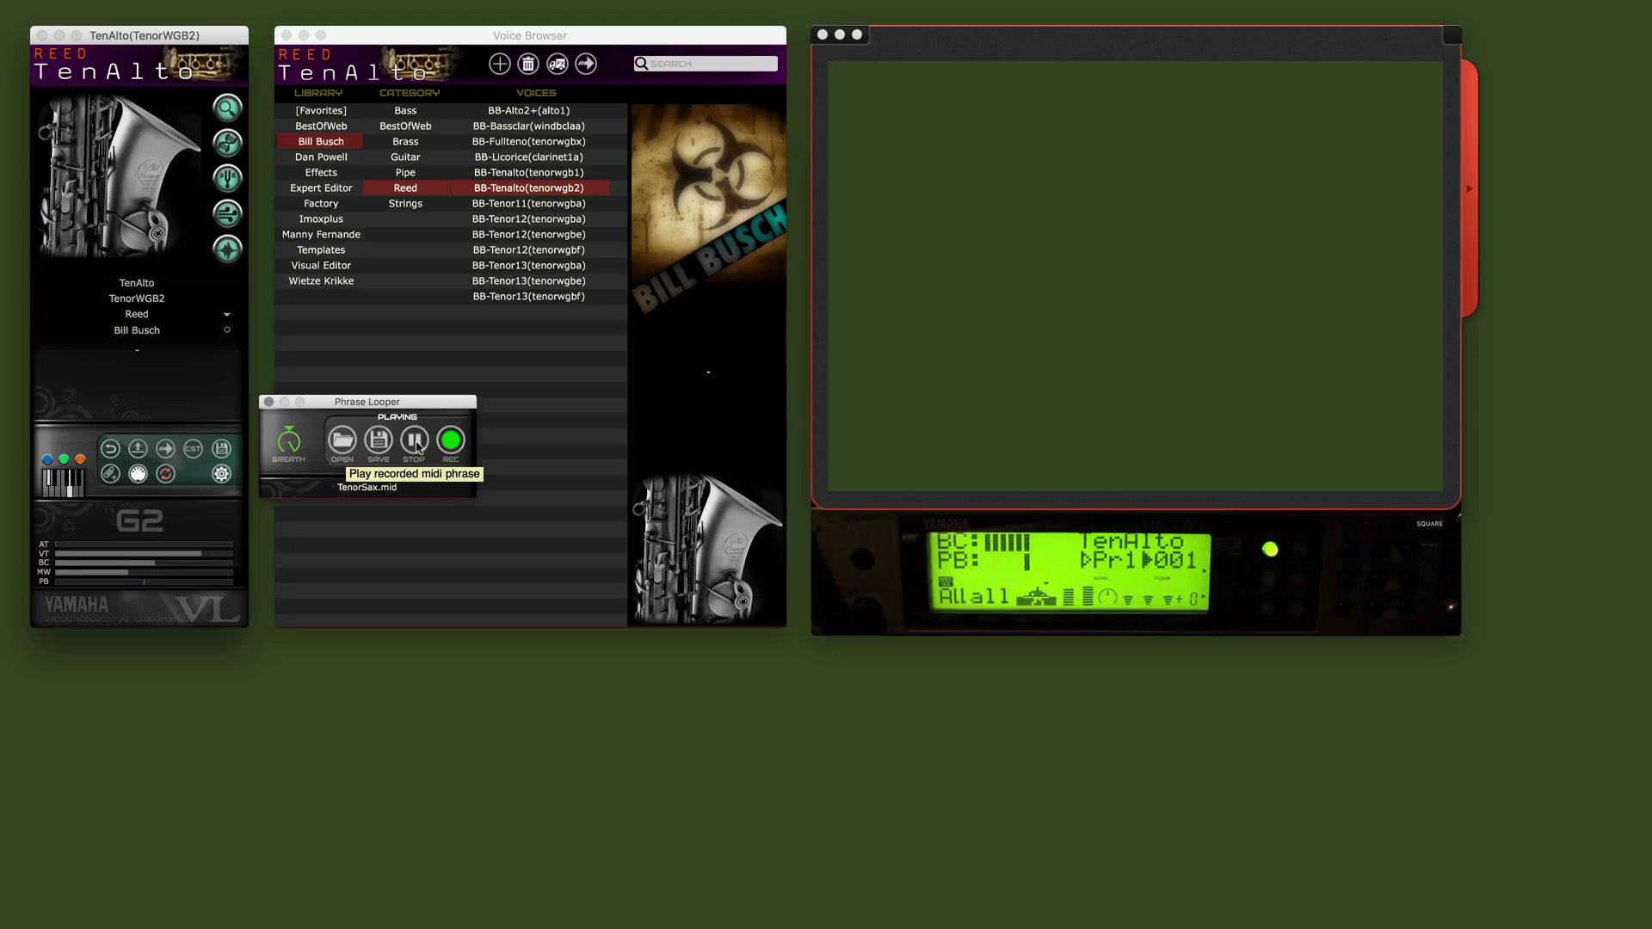
click(416, 444)
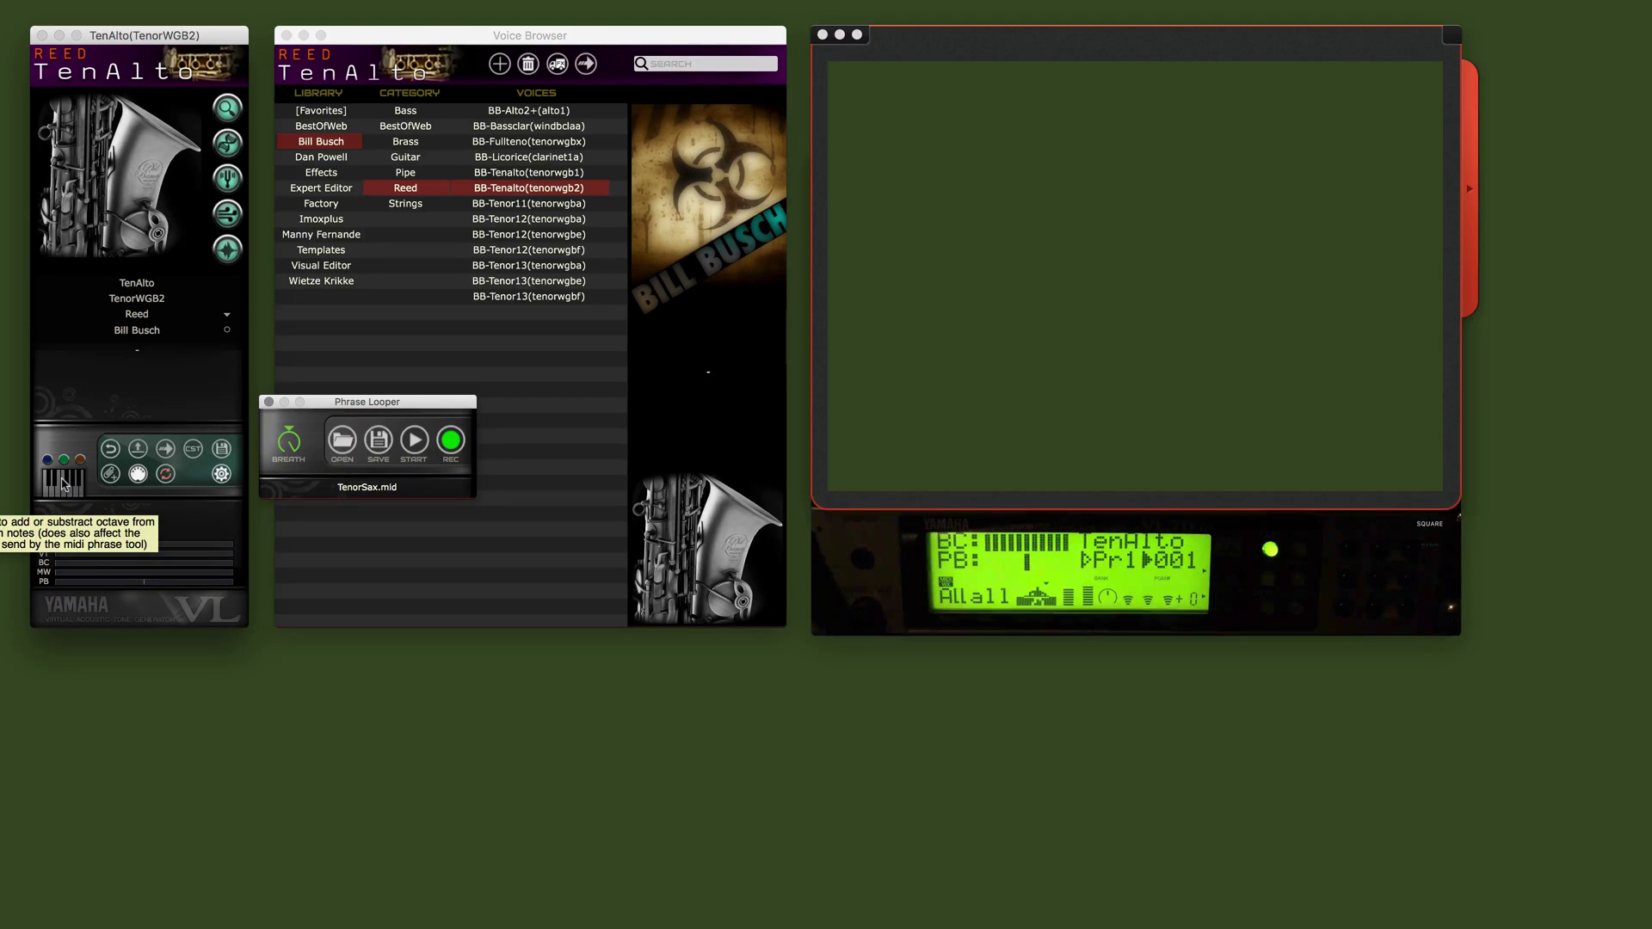
Try two octave transpositions for the incoming notes, playing and stopping the TenorSax.mid phrase after each choice
click(63, 484)
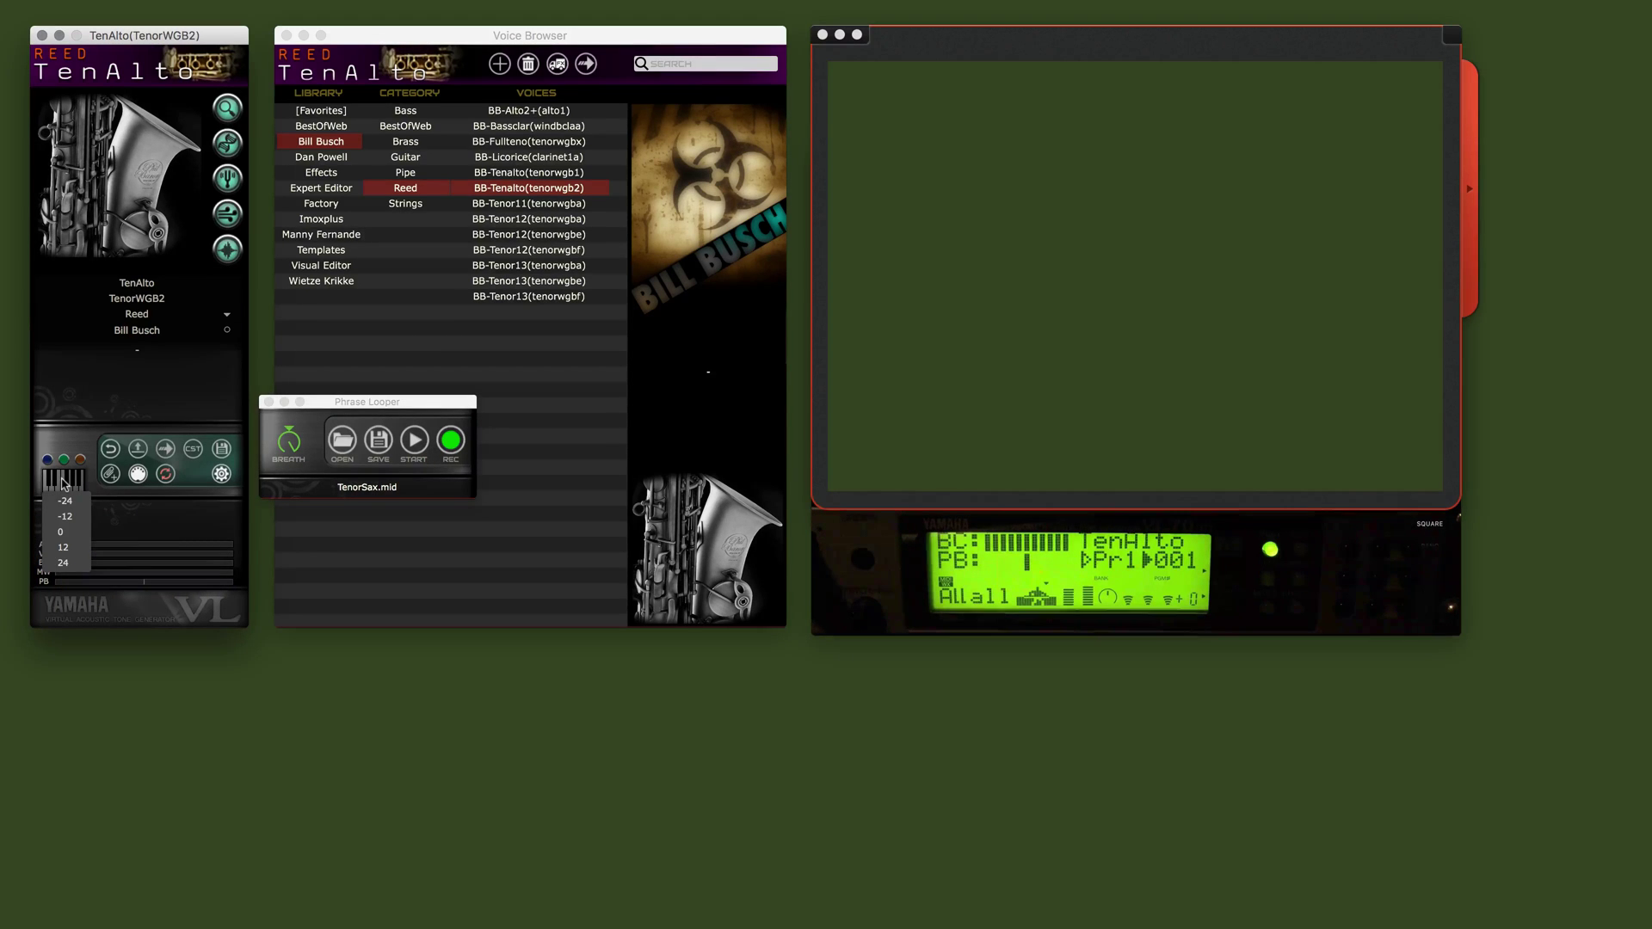
click(72, 537)
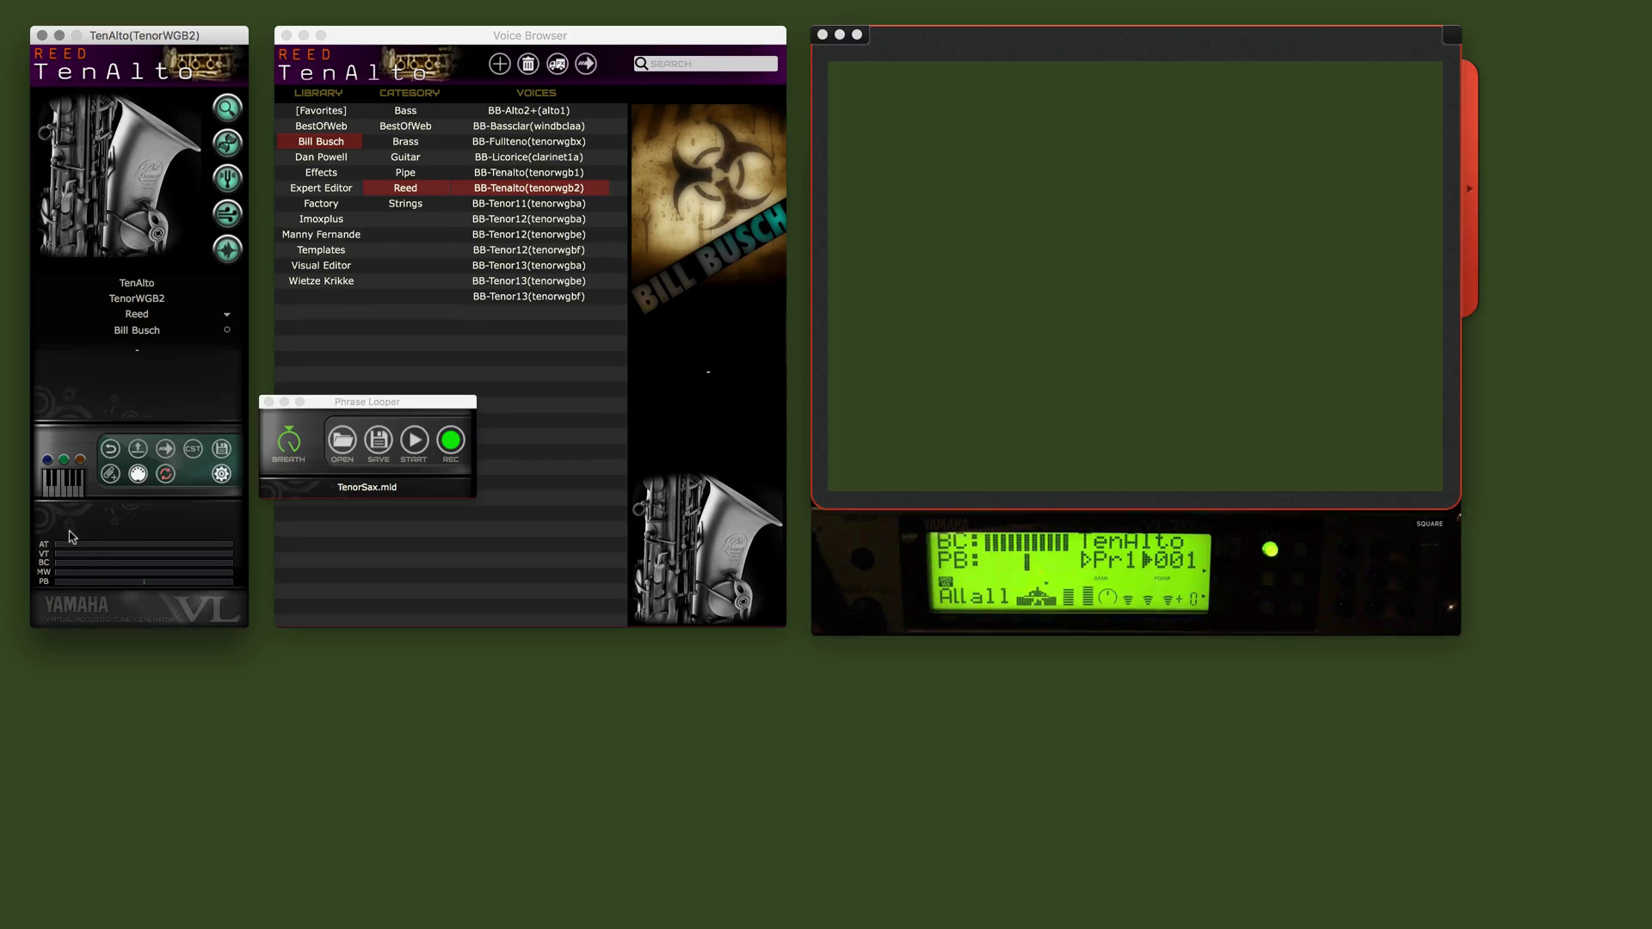
click(413, 442)
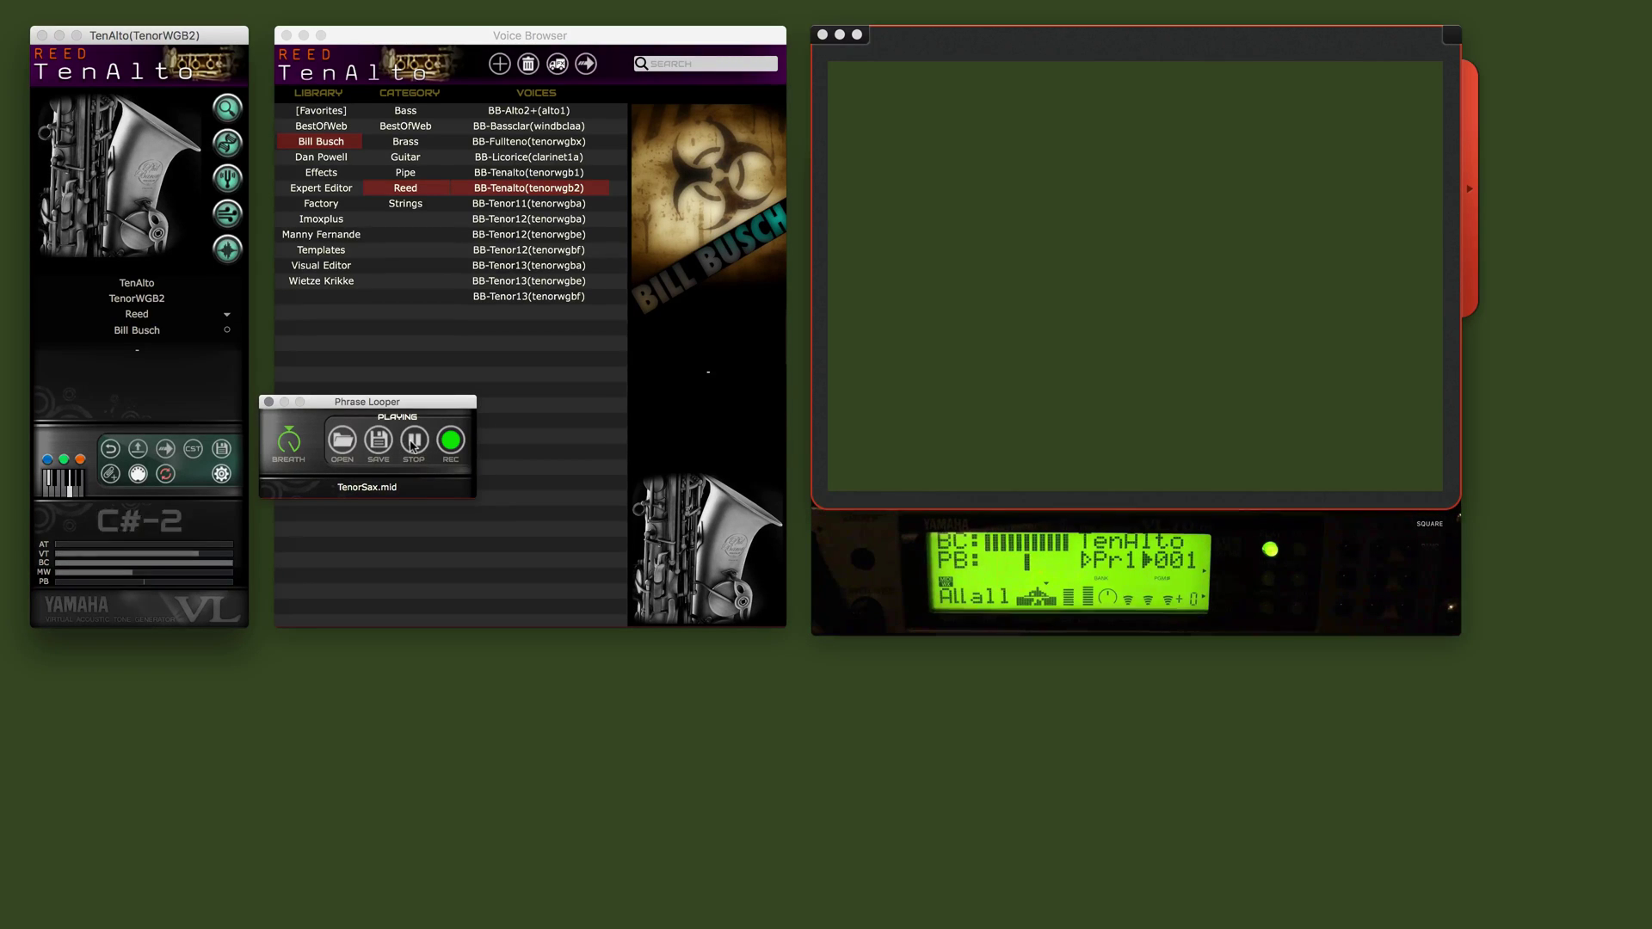
click(413, 442)
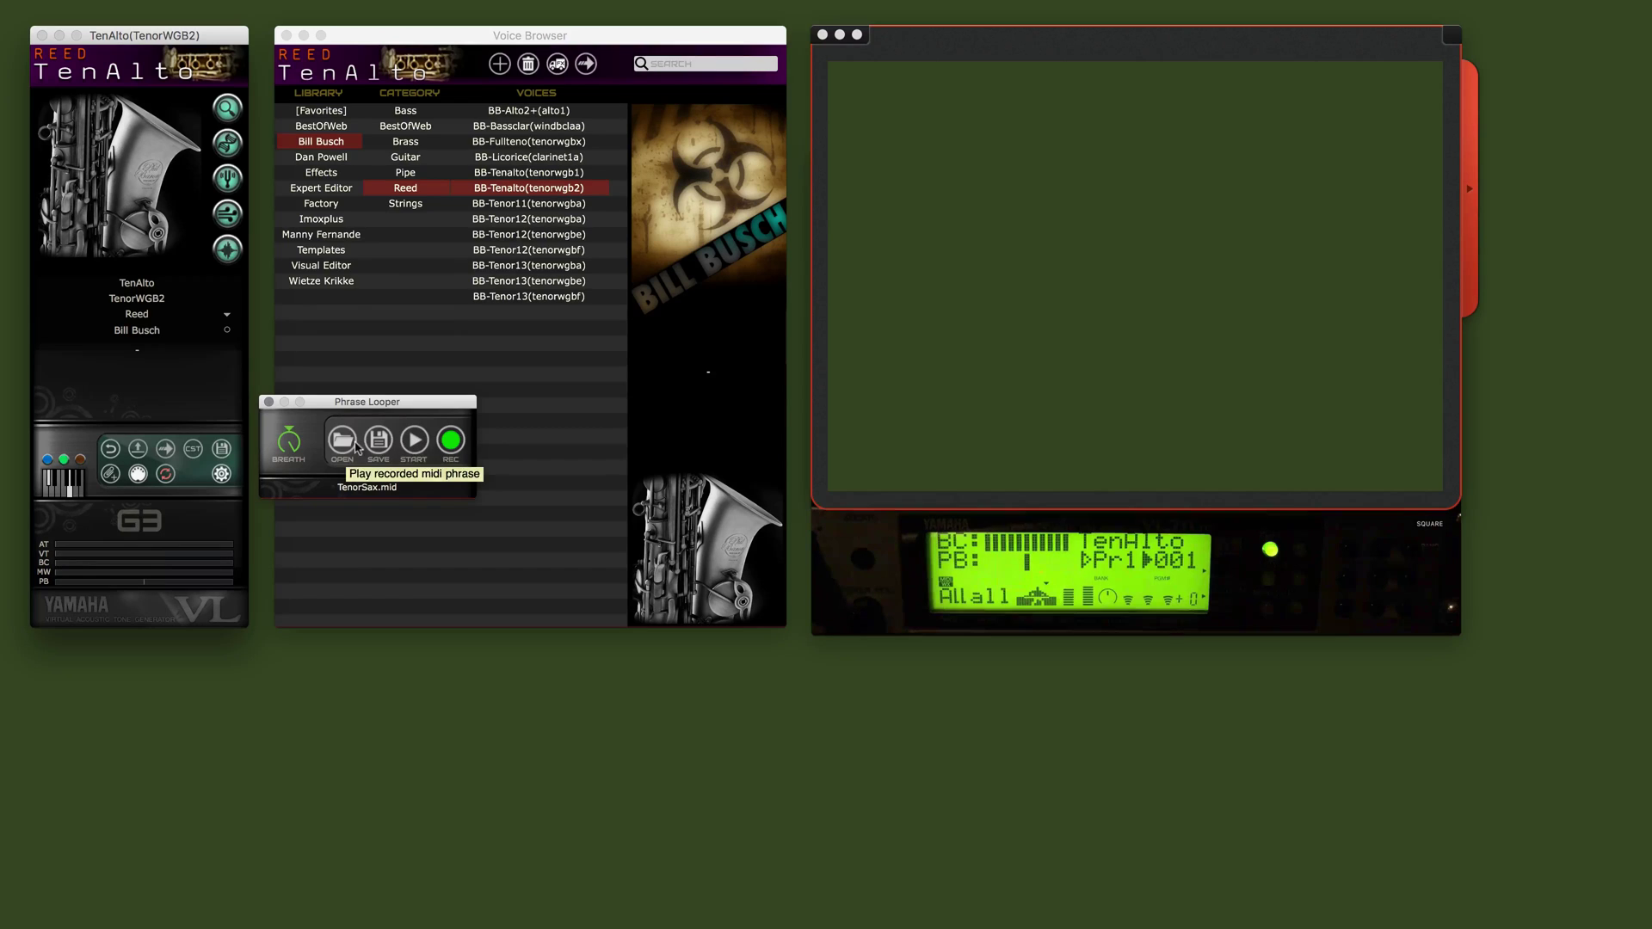
click(69, 486)
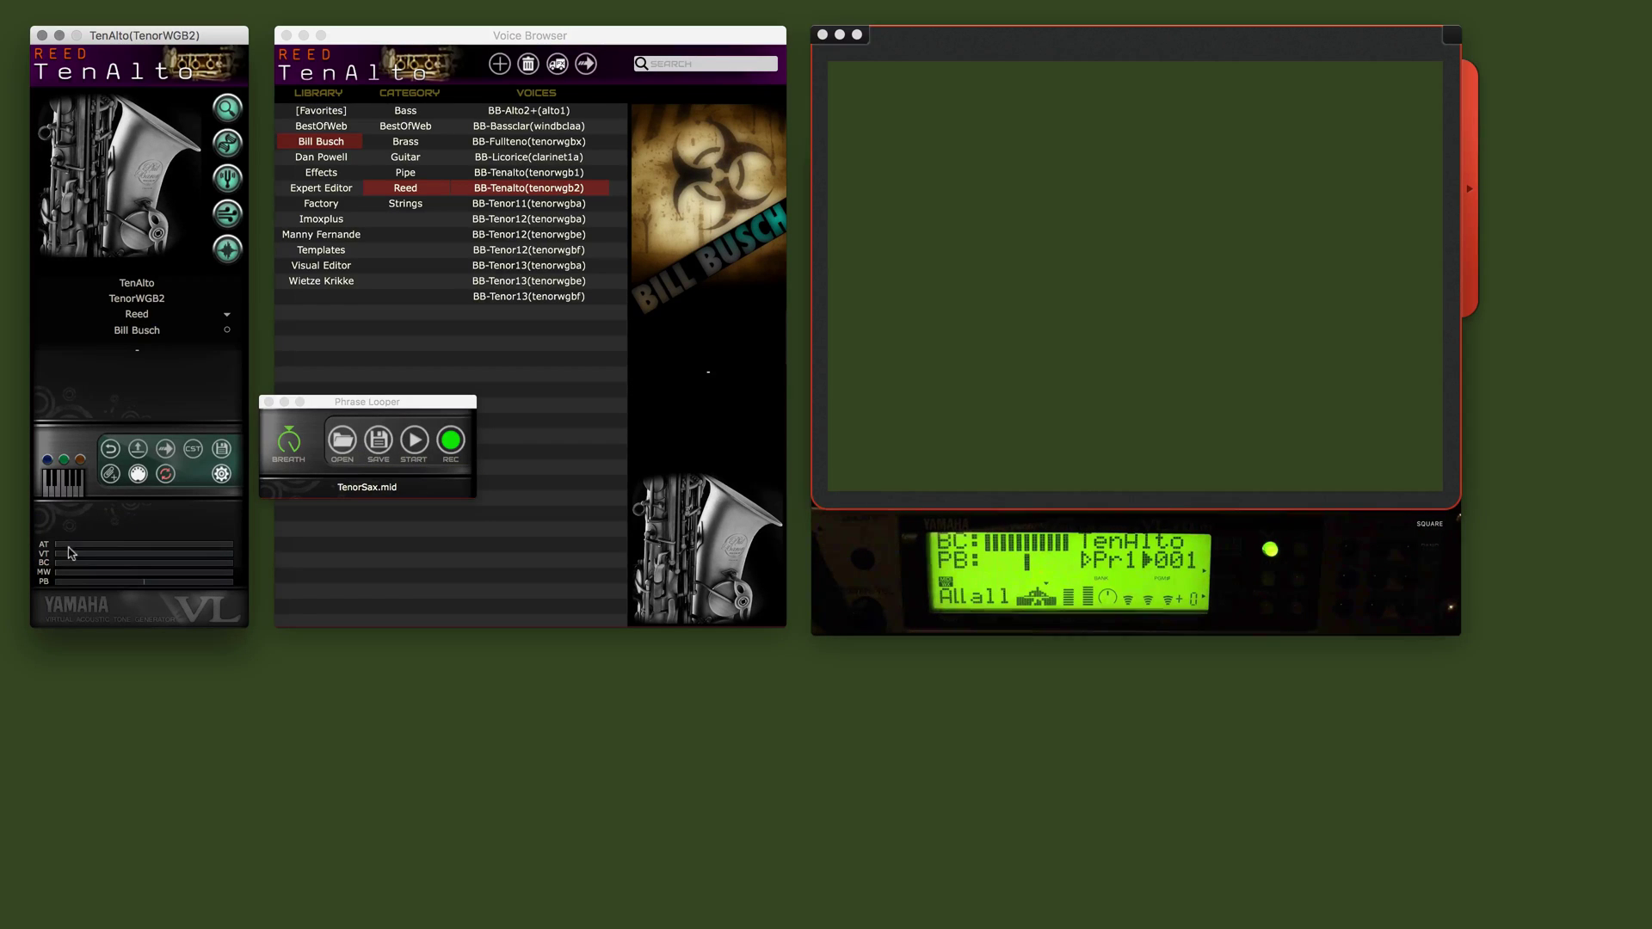
click(414, 440)
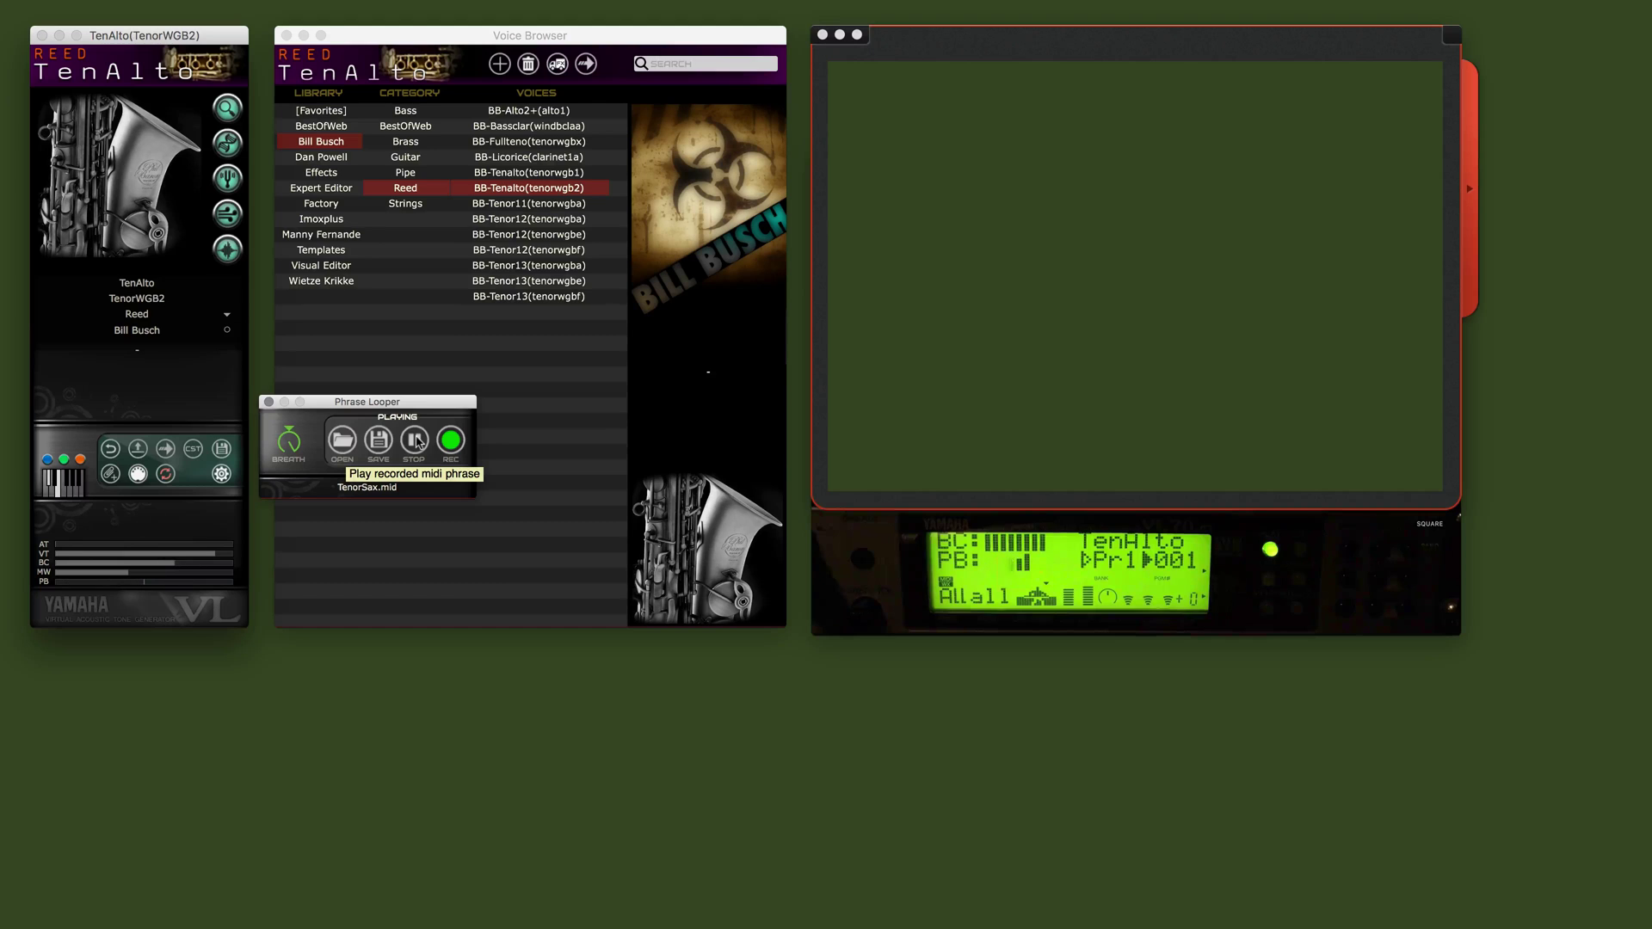
click(417, 442)
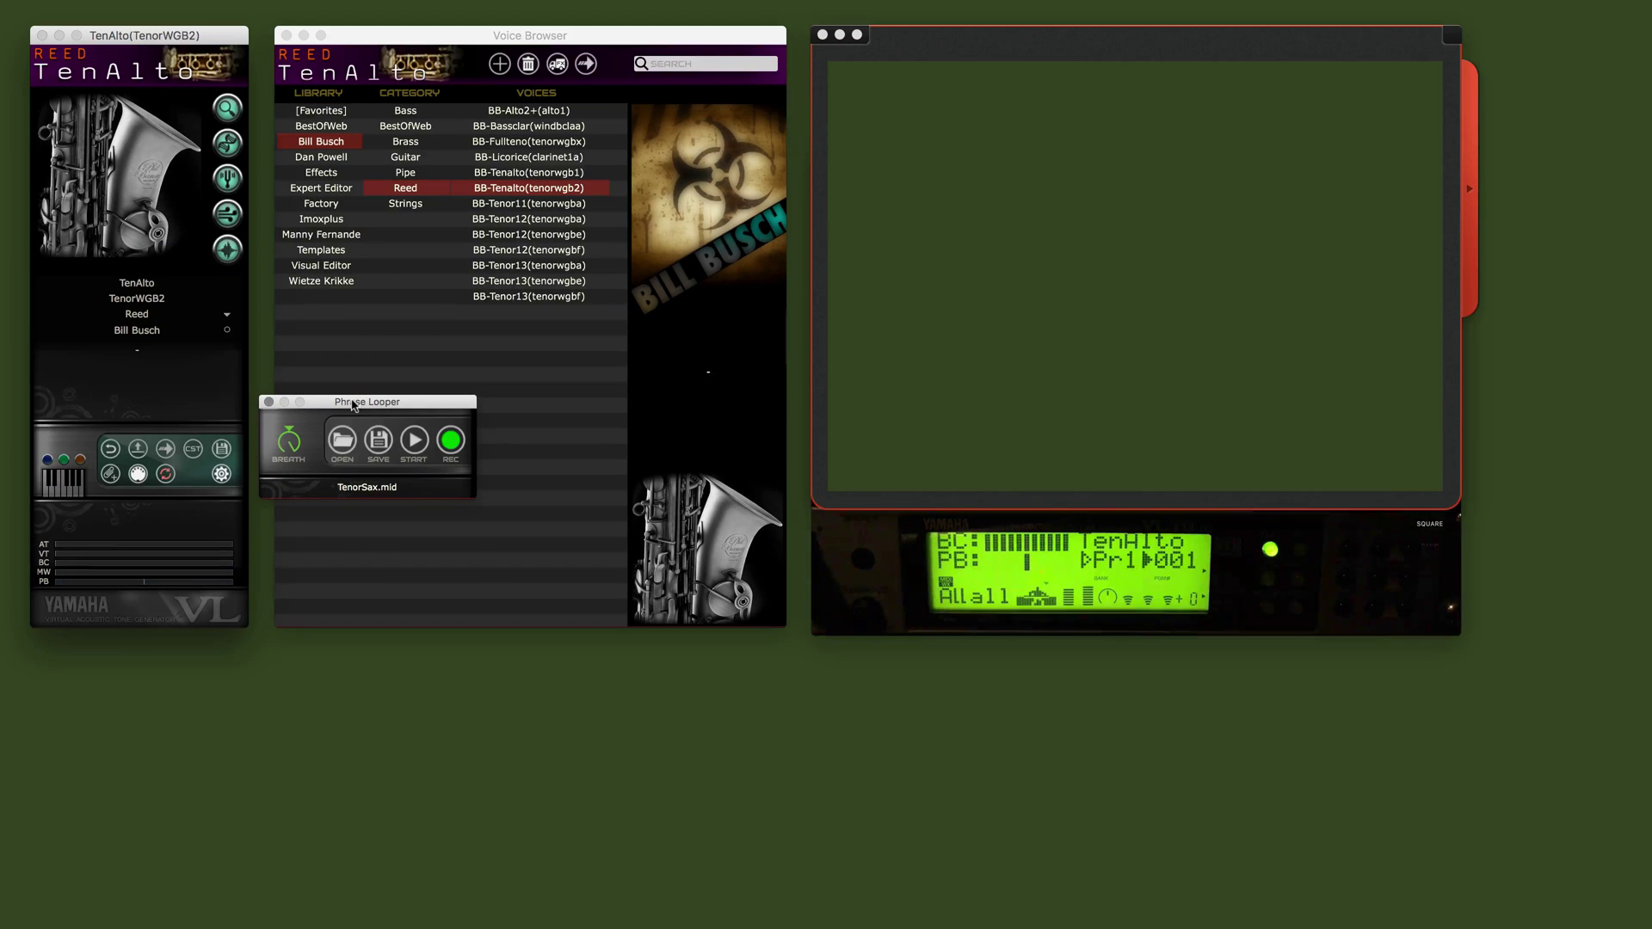
Move the Phrase Looper lower and start the TenorSax.mid phrase with the Common Part & System editor open
drag(352, 406, 355, 535)
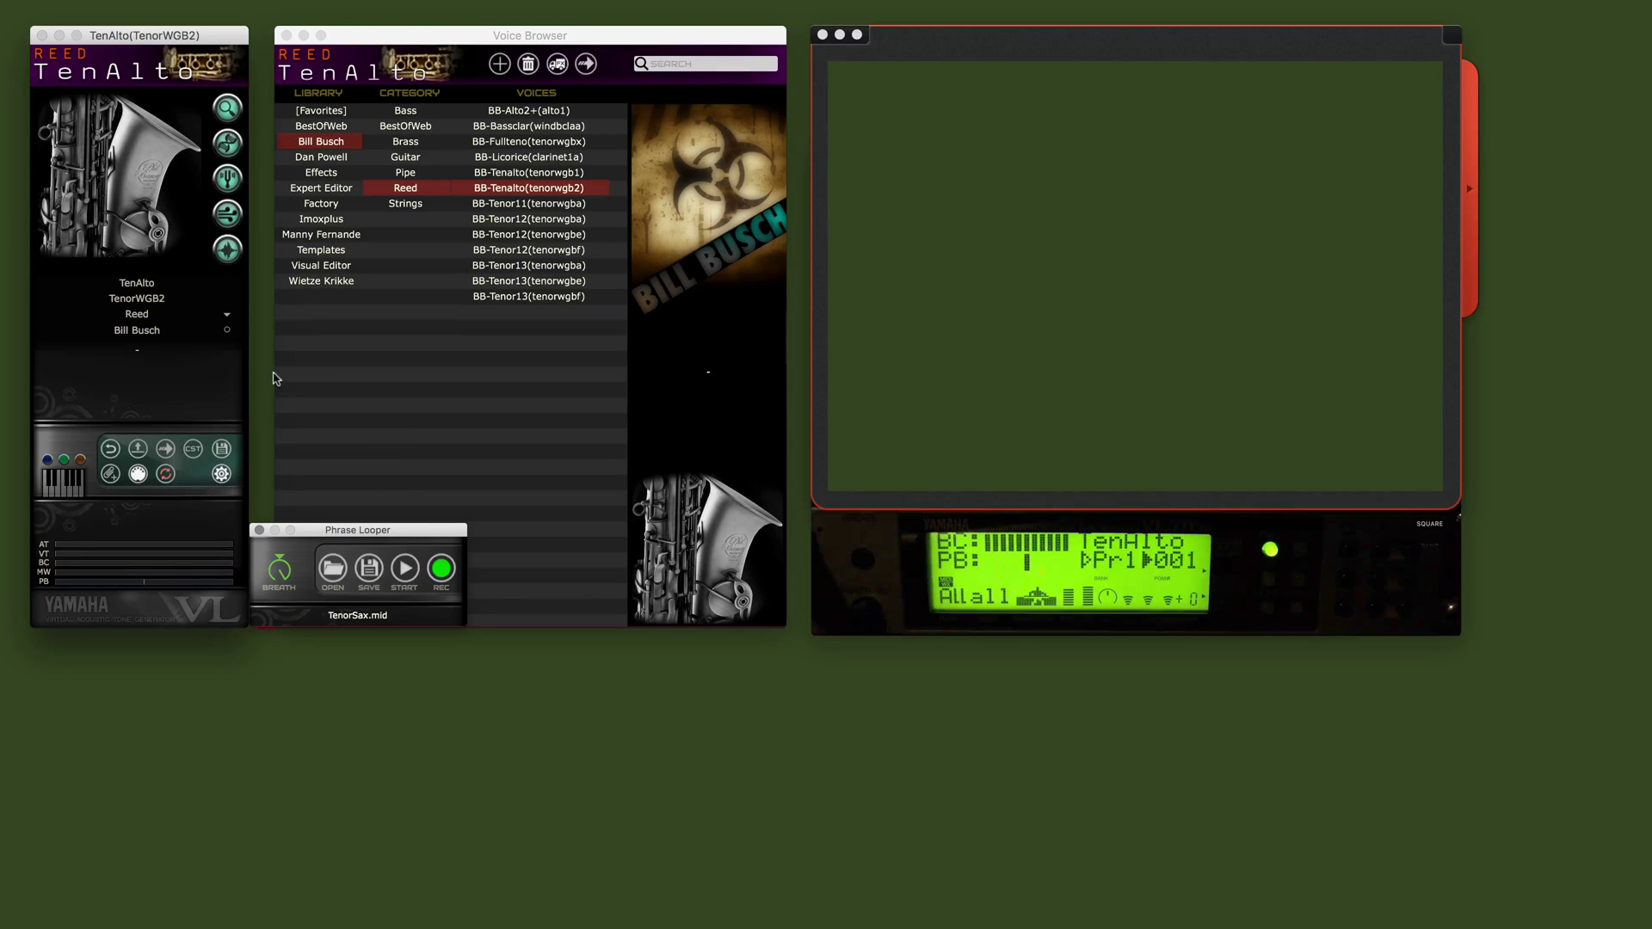
mouse_move(199, 240)
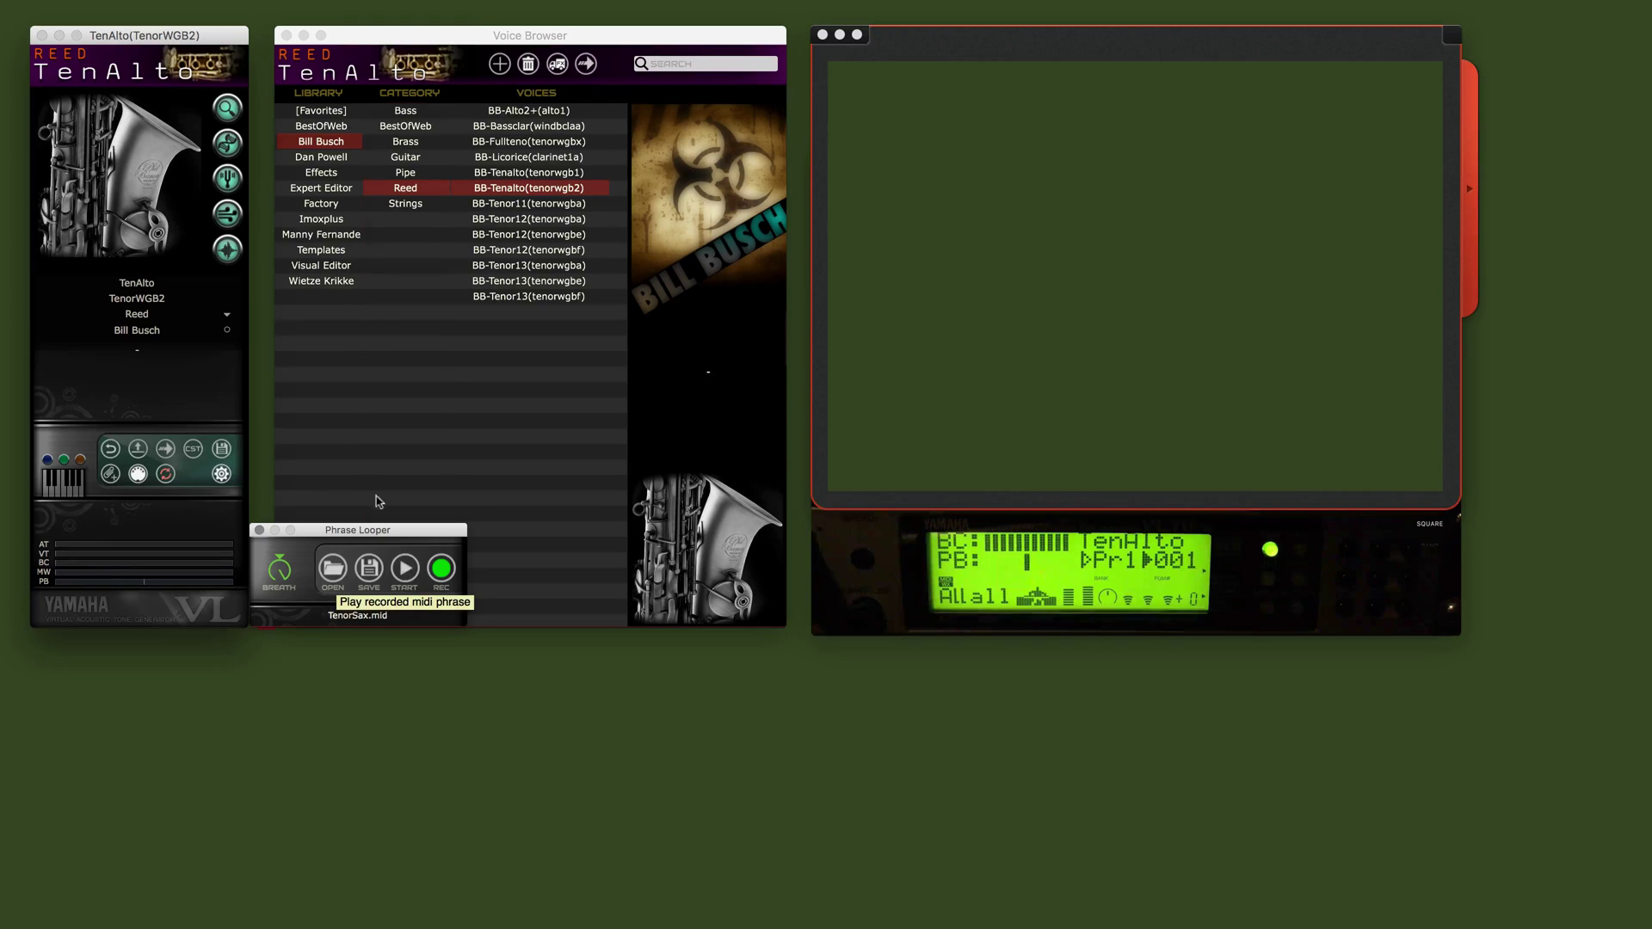
click(233, 225)
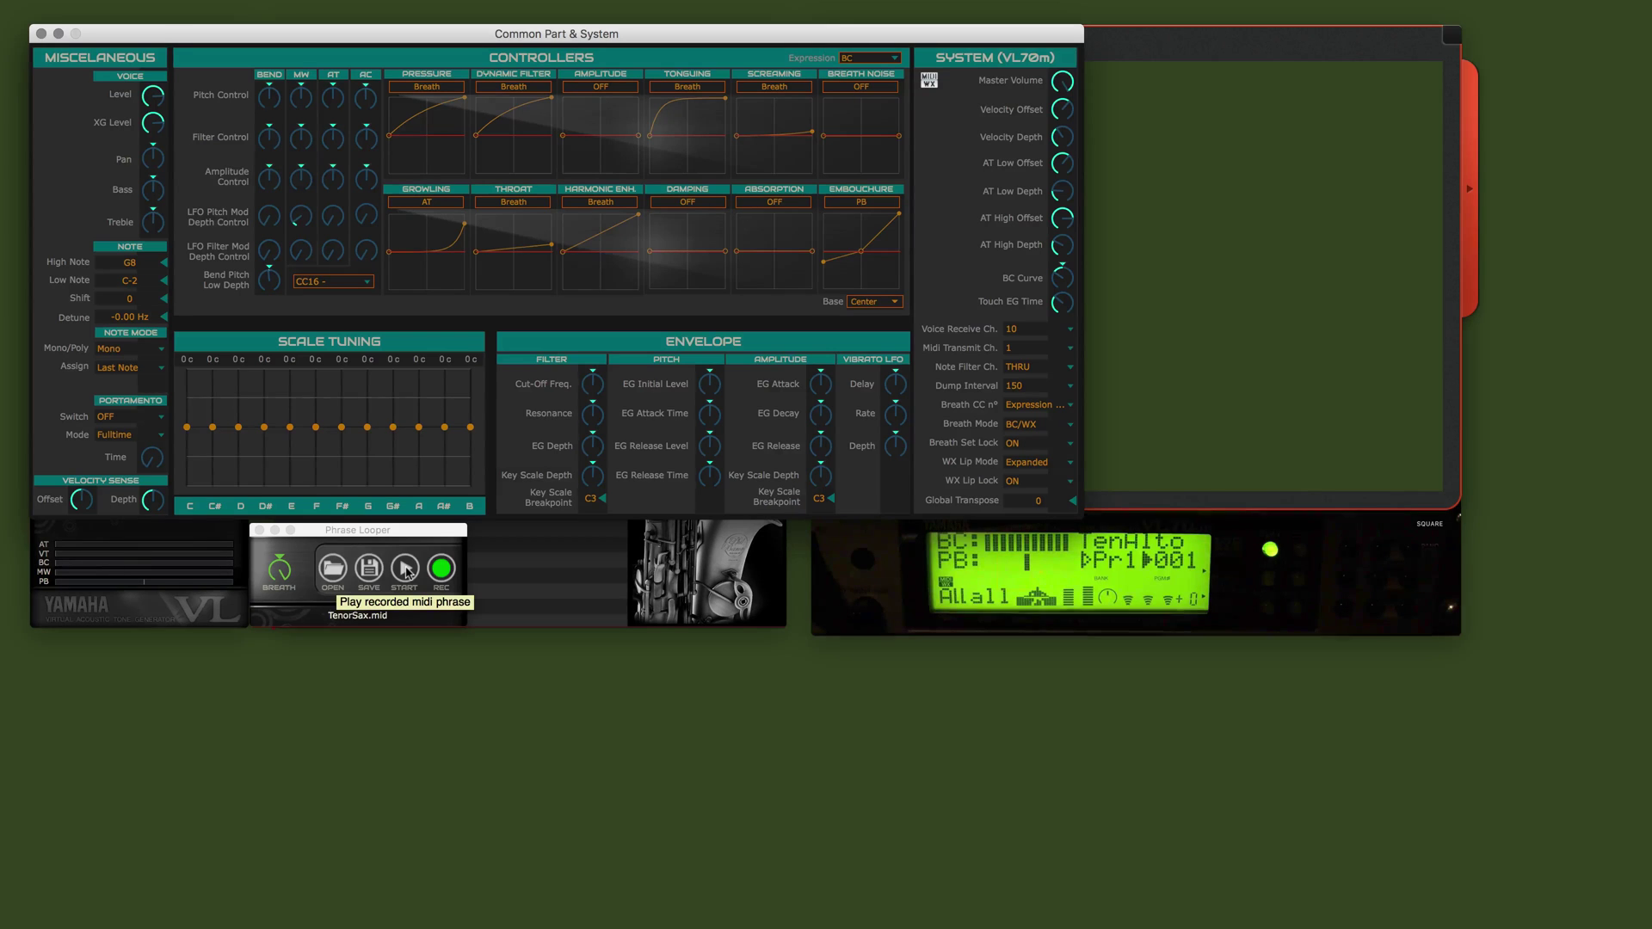
click(405, 569)
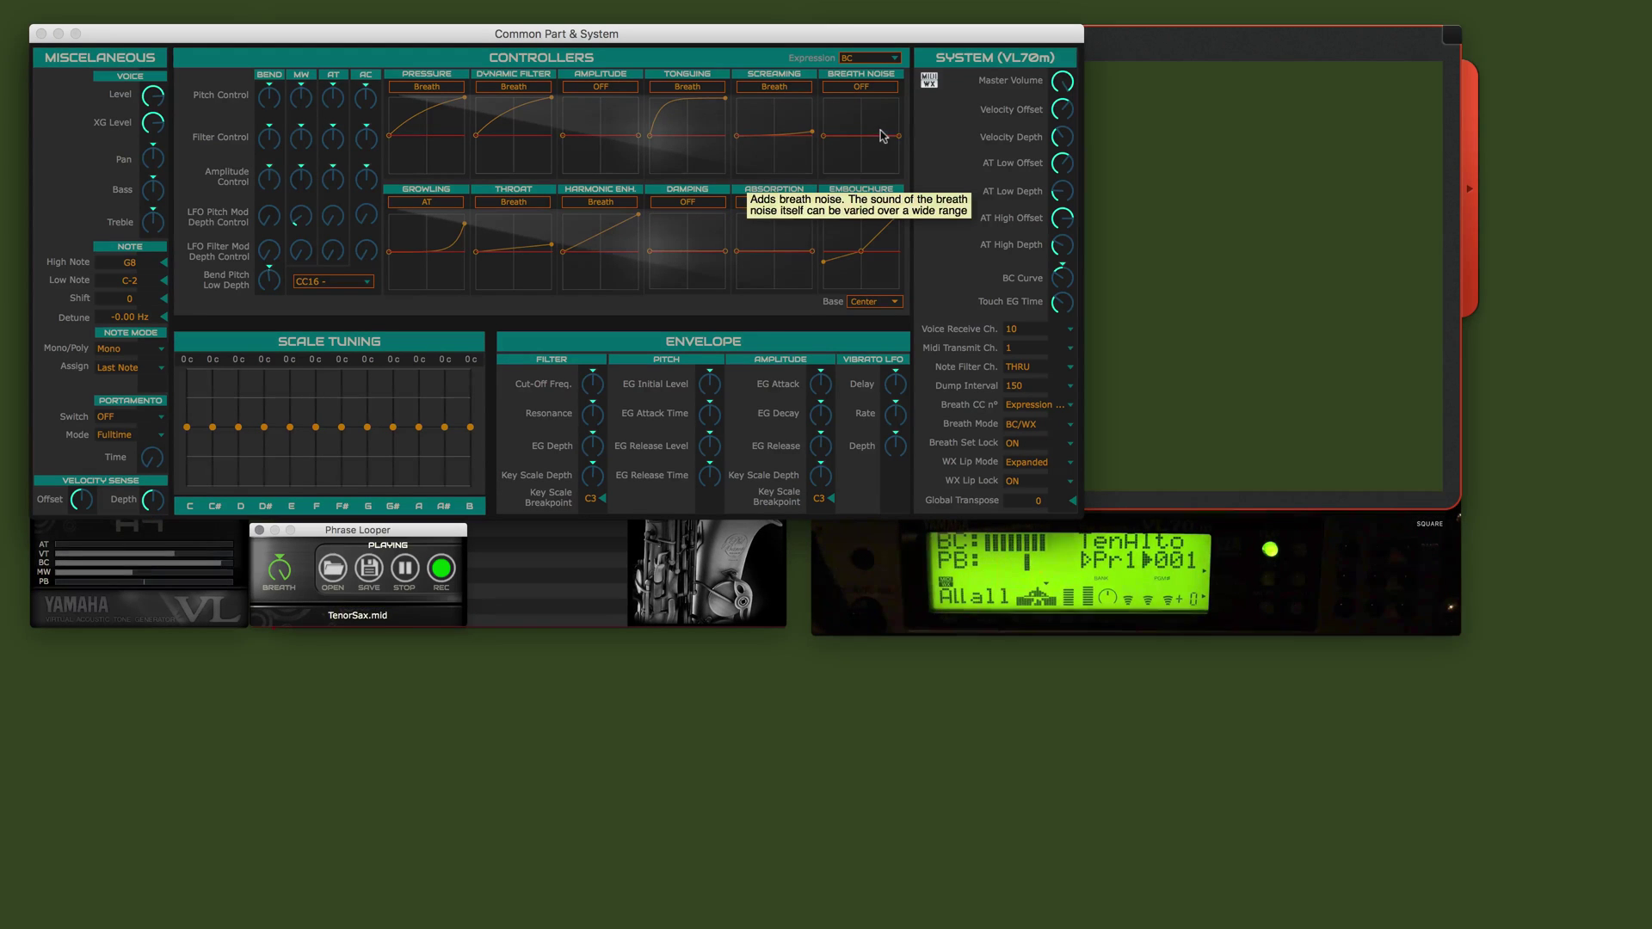
Raise the end of the Breath Noise curve and assign Breath as its controller
drag(882, 136, 882, 99)
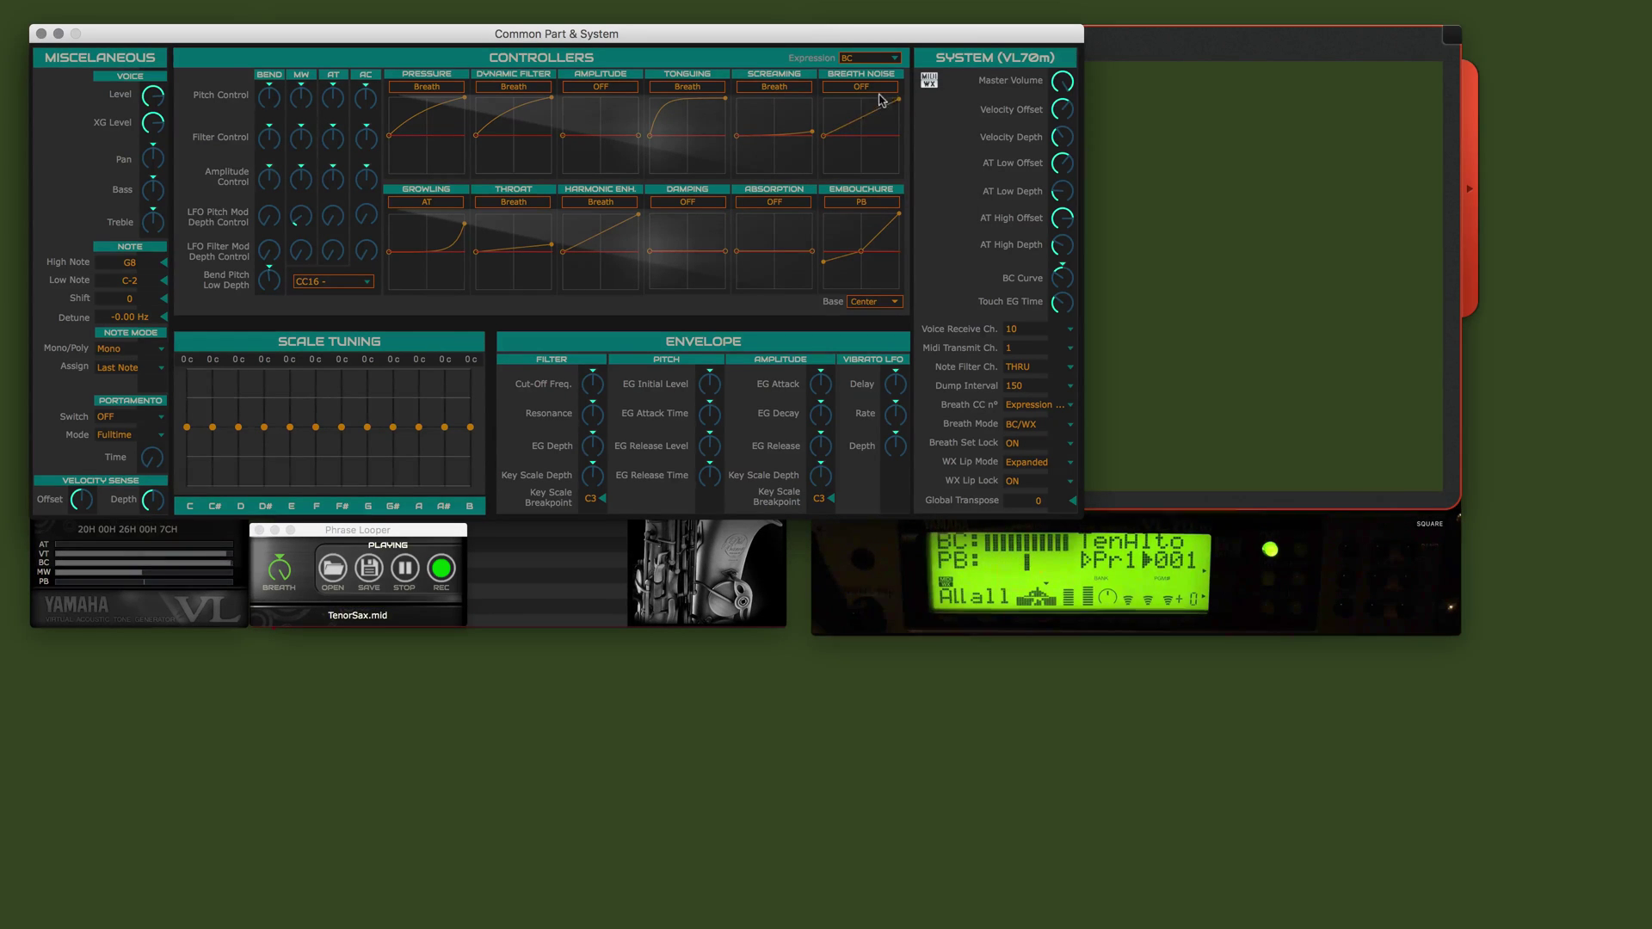
click(871, 87)
click(856, 134)
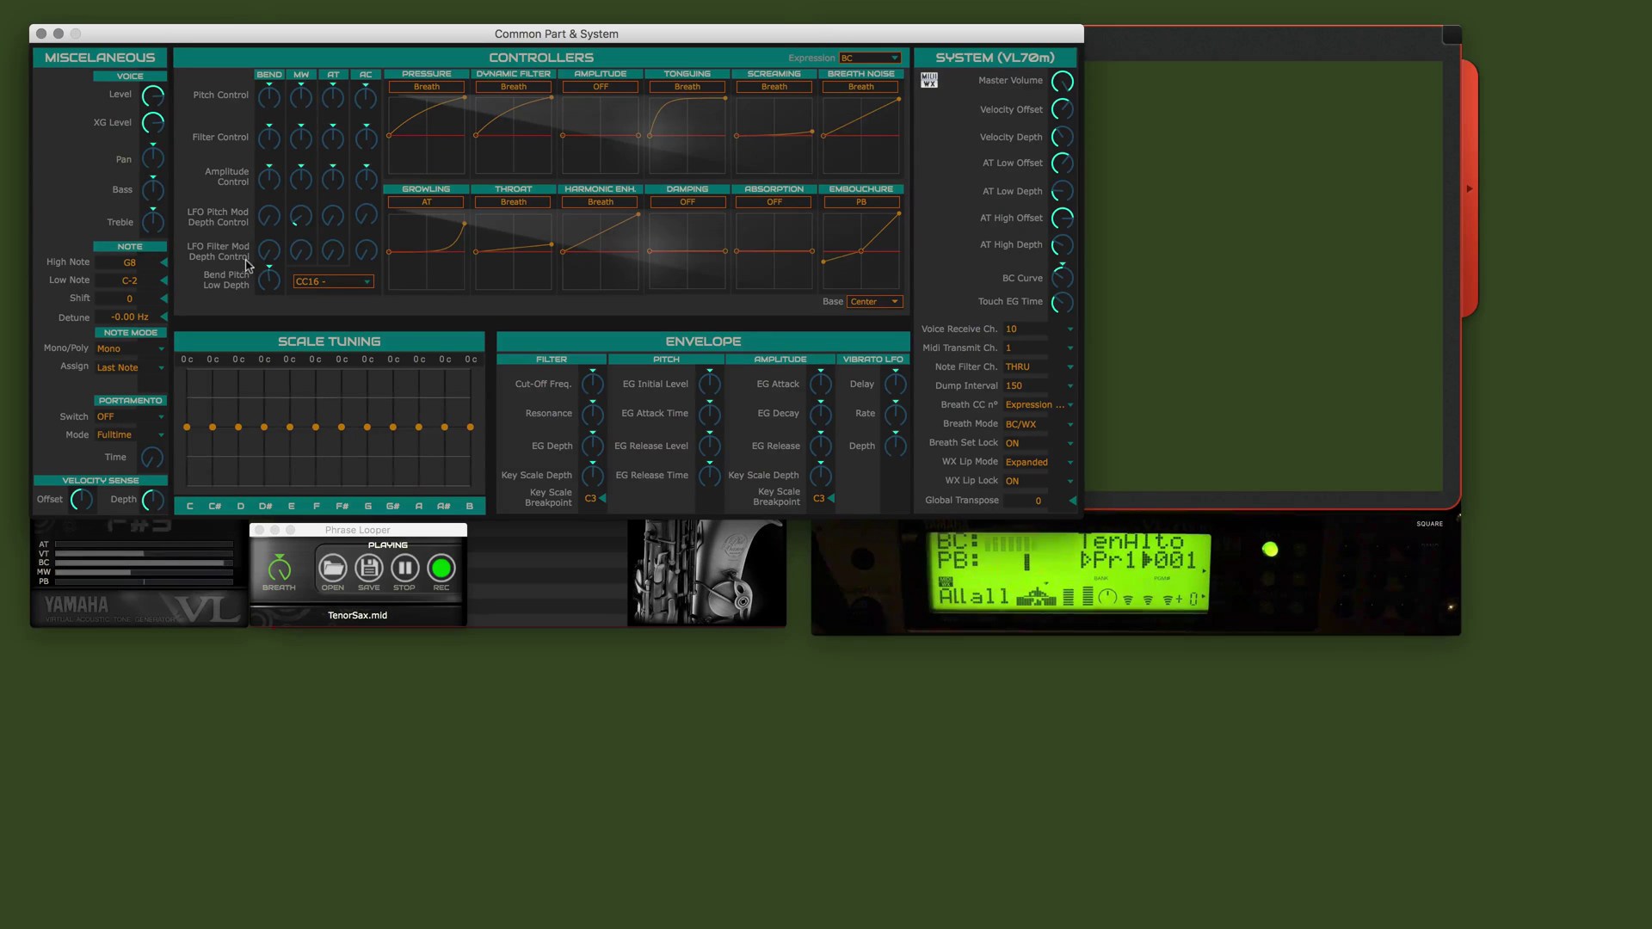
Adjust the voice's Treble and close the Common Part & System editor
mouse_move(154, 222)
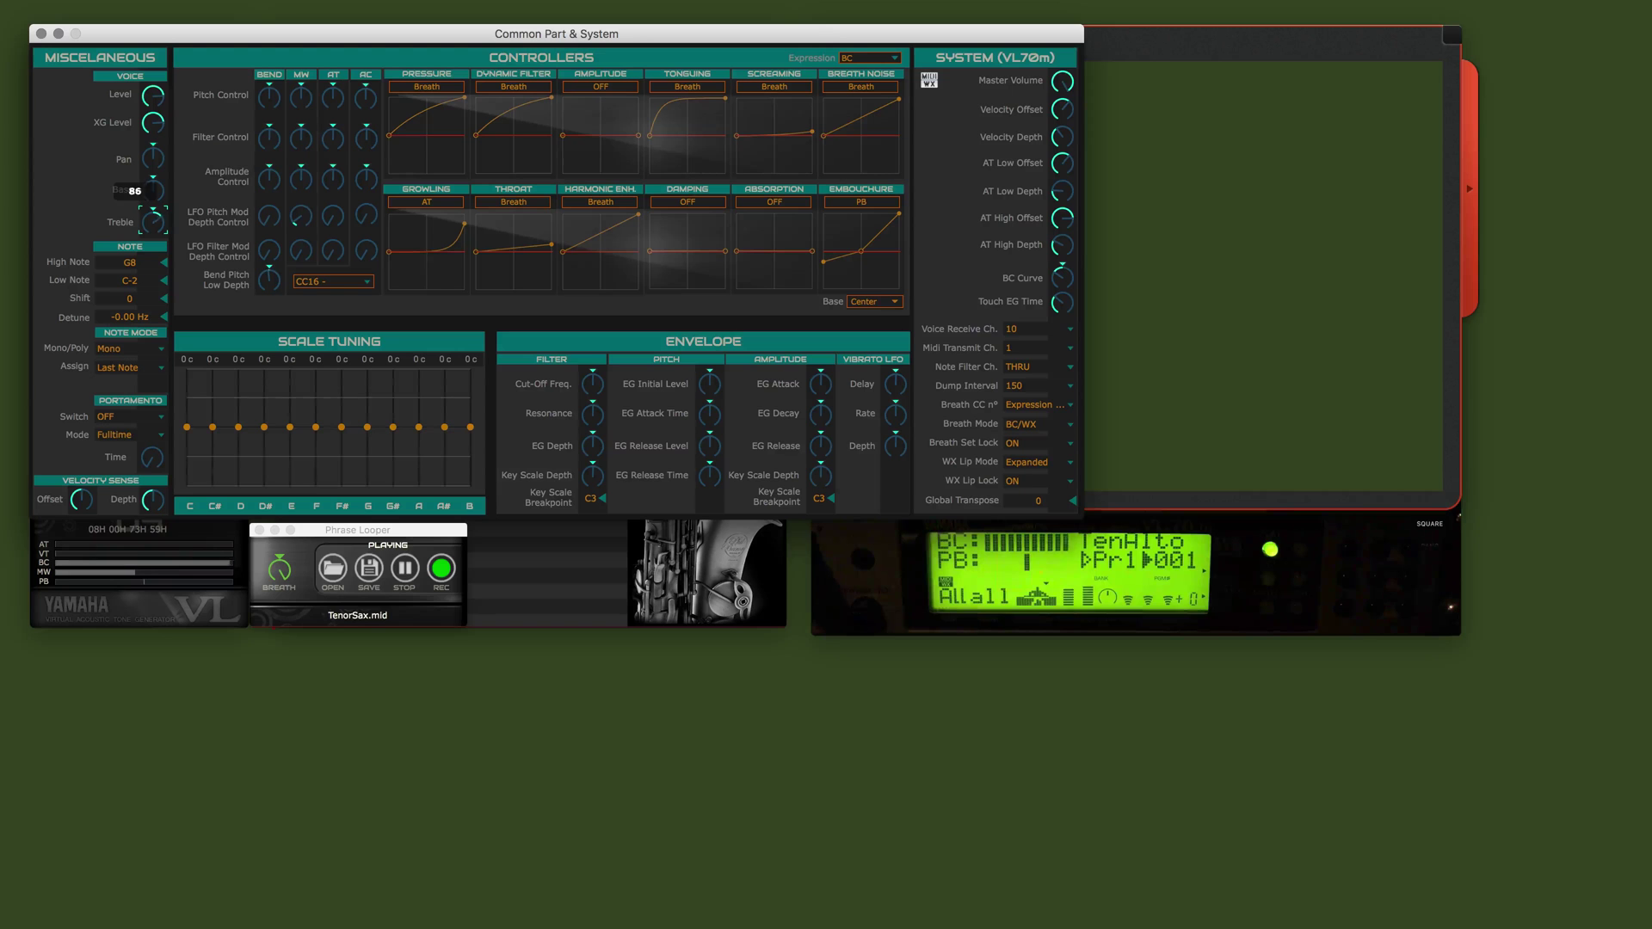
scroll(153, 222, down, 5)
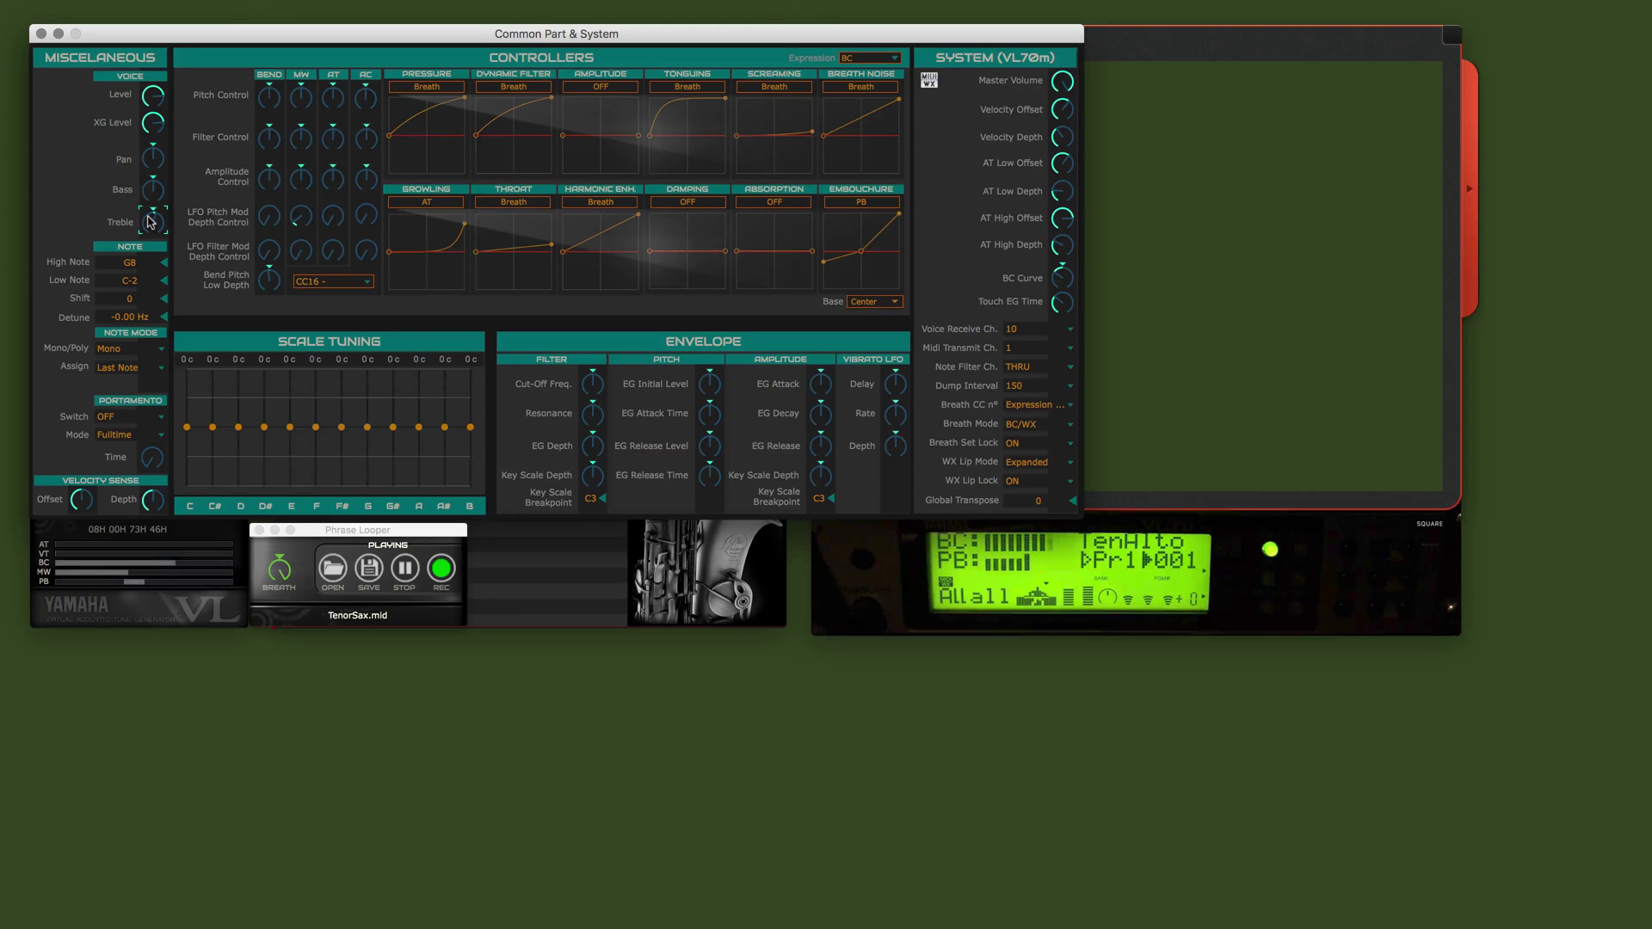
click(41, 35)
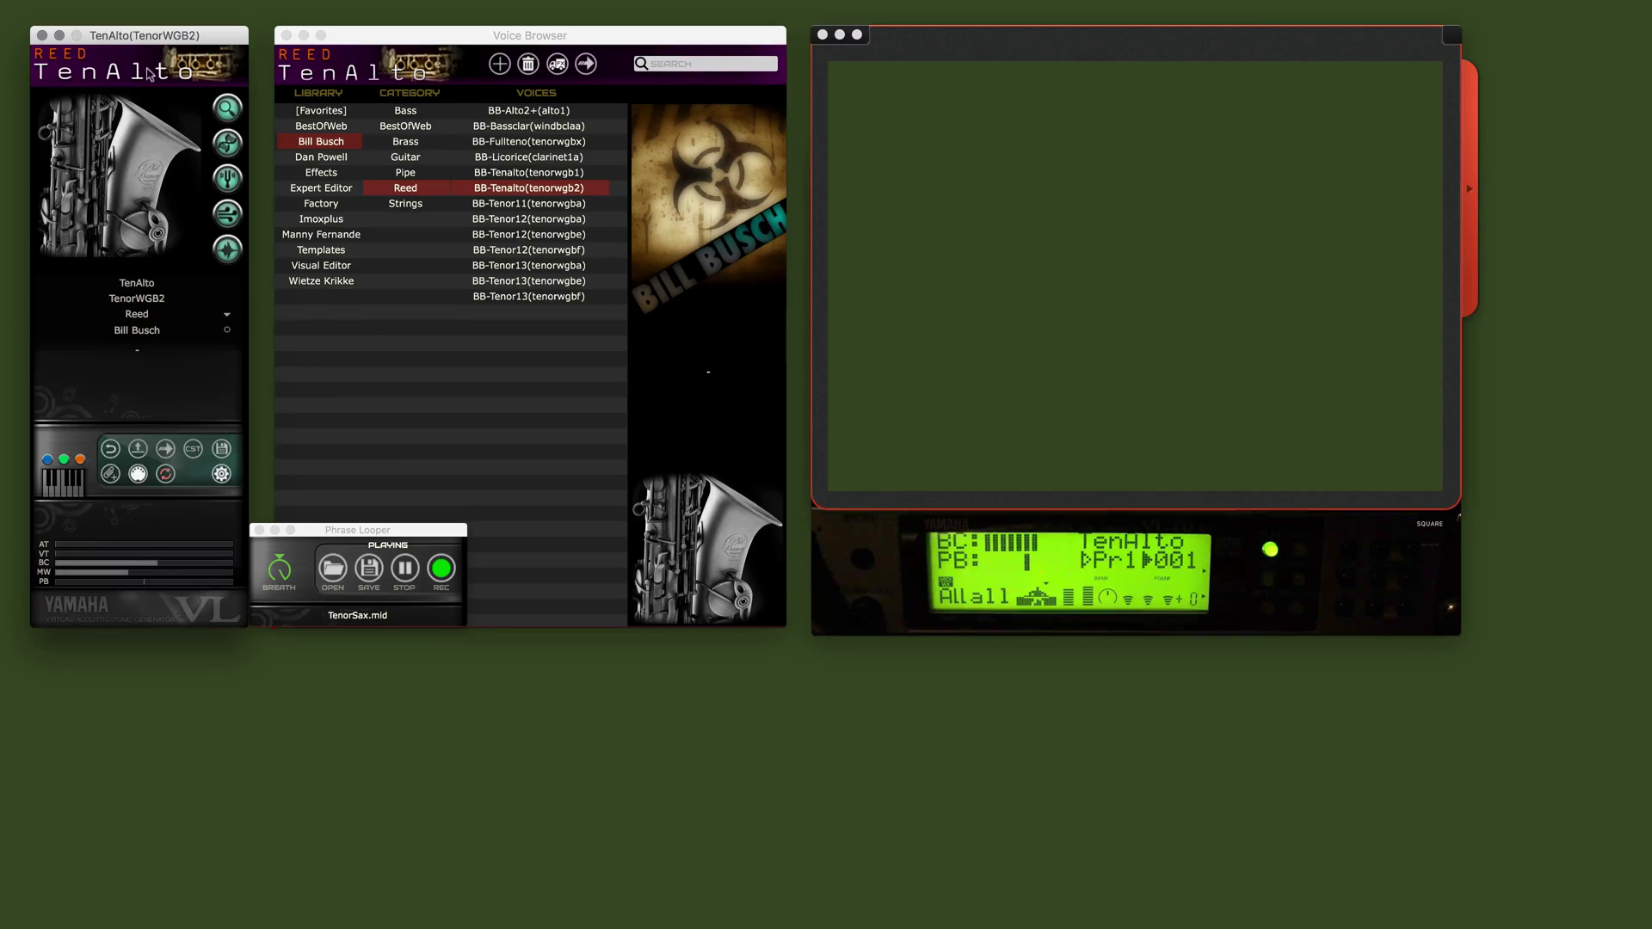
Open the Element Editor in a wider window and adjust the Bow Driver's Additional Friction Force
click(228, 144)
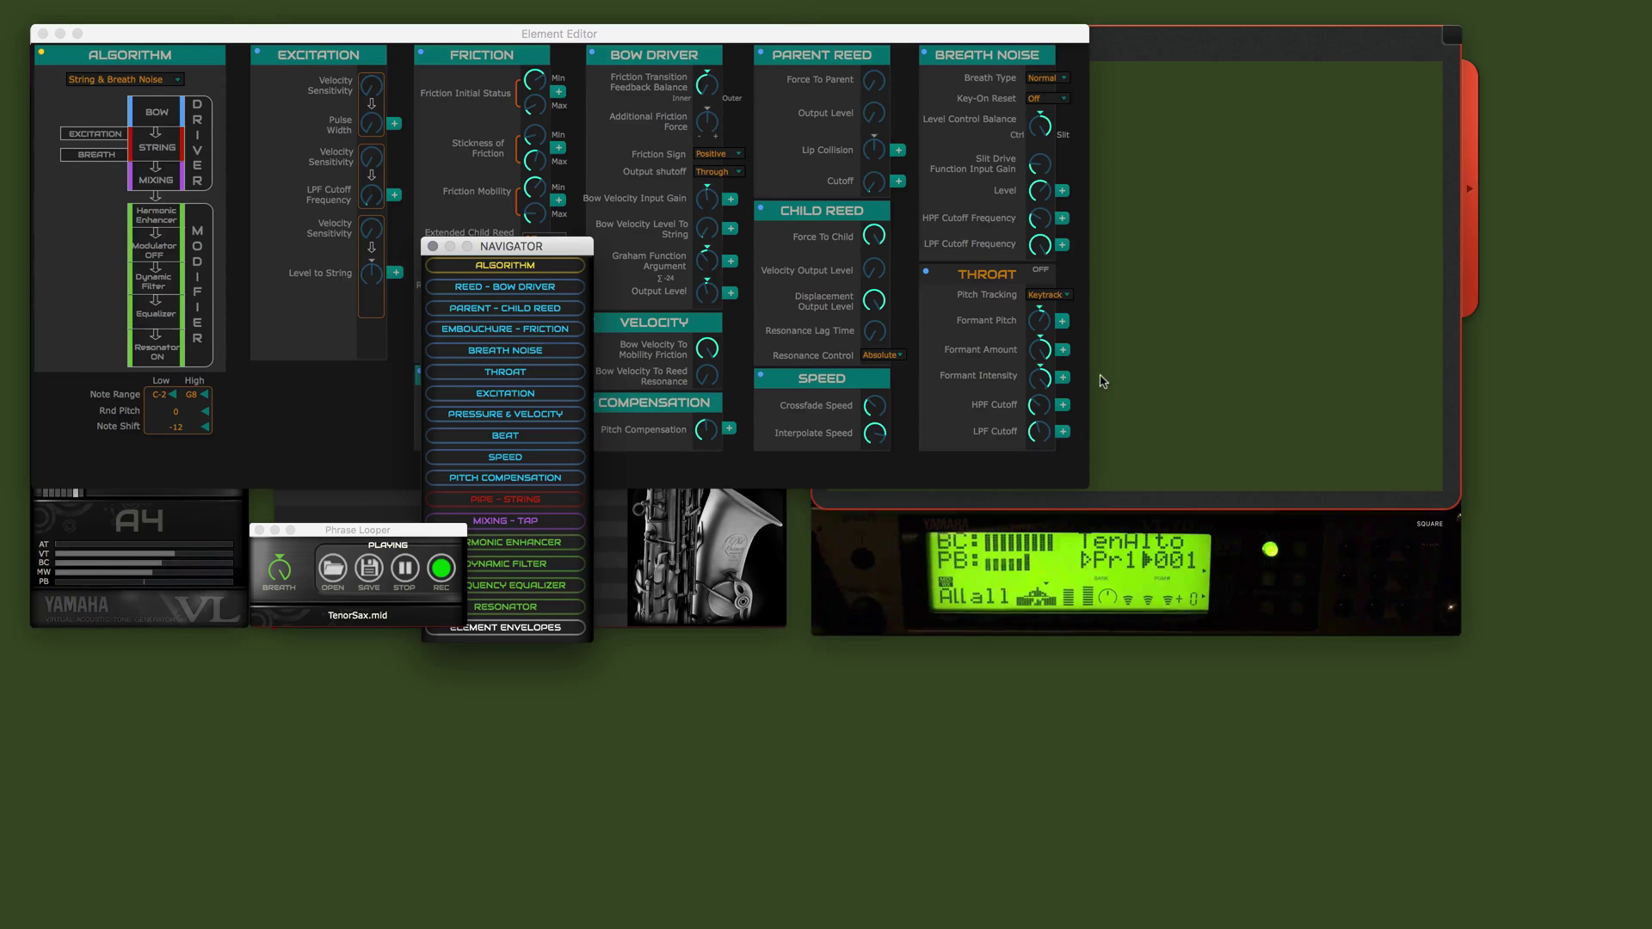
drag(1089, 379, 1450, 410)
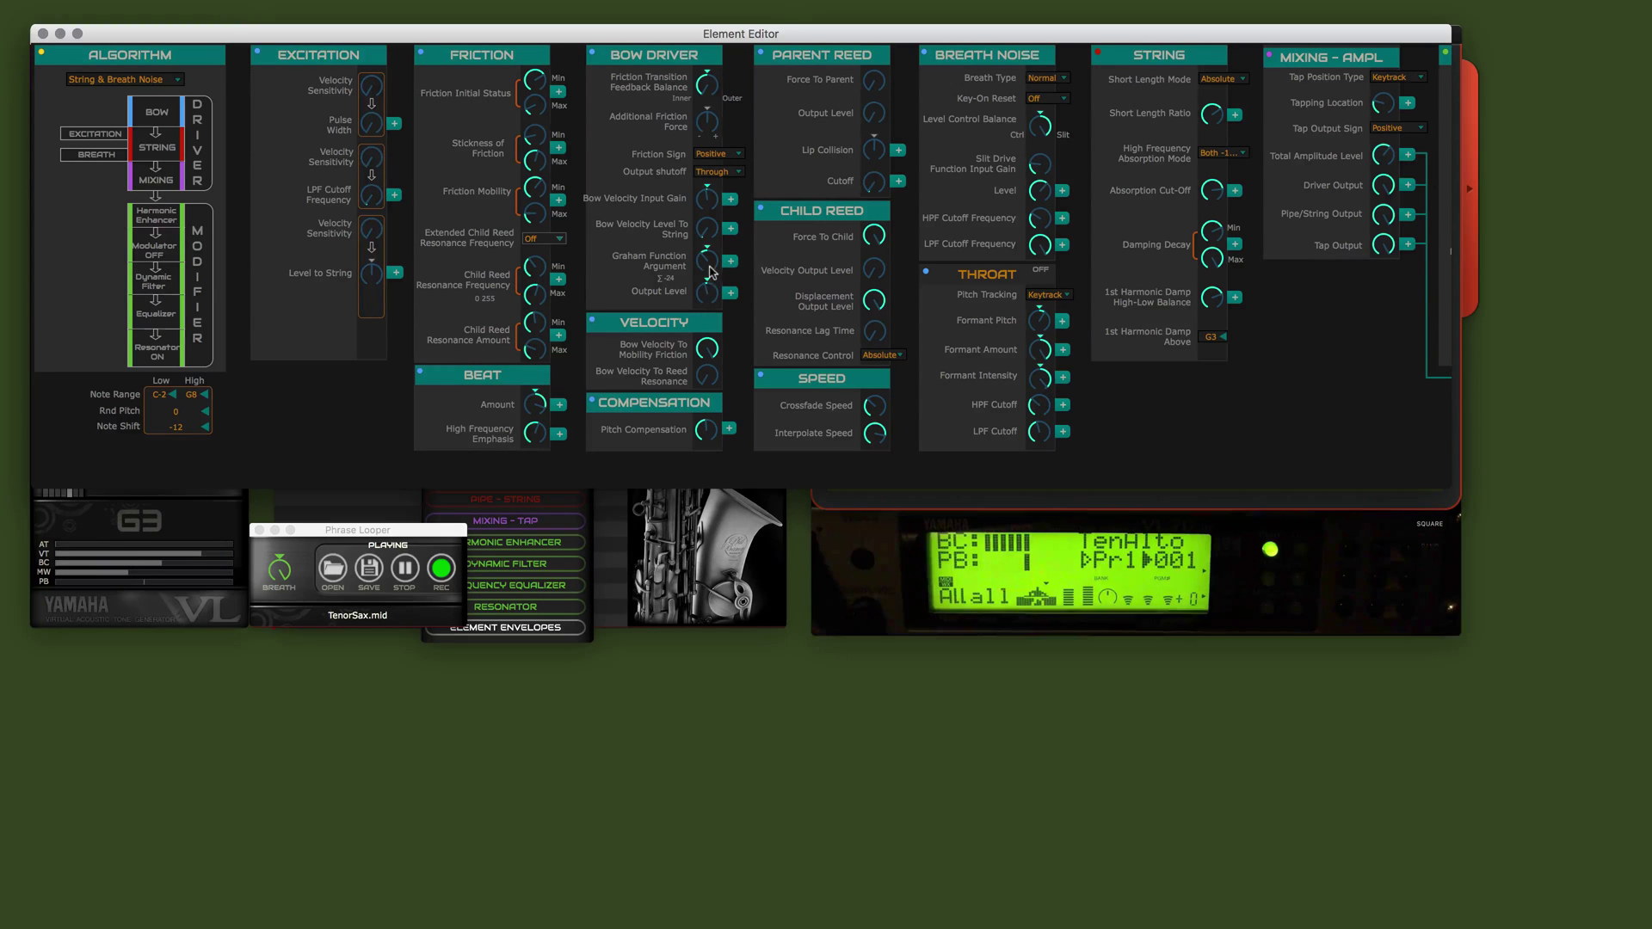
mouse_move(708, 125)
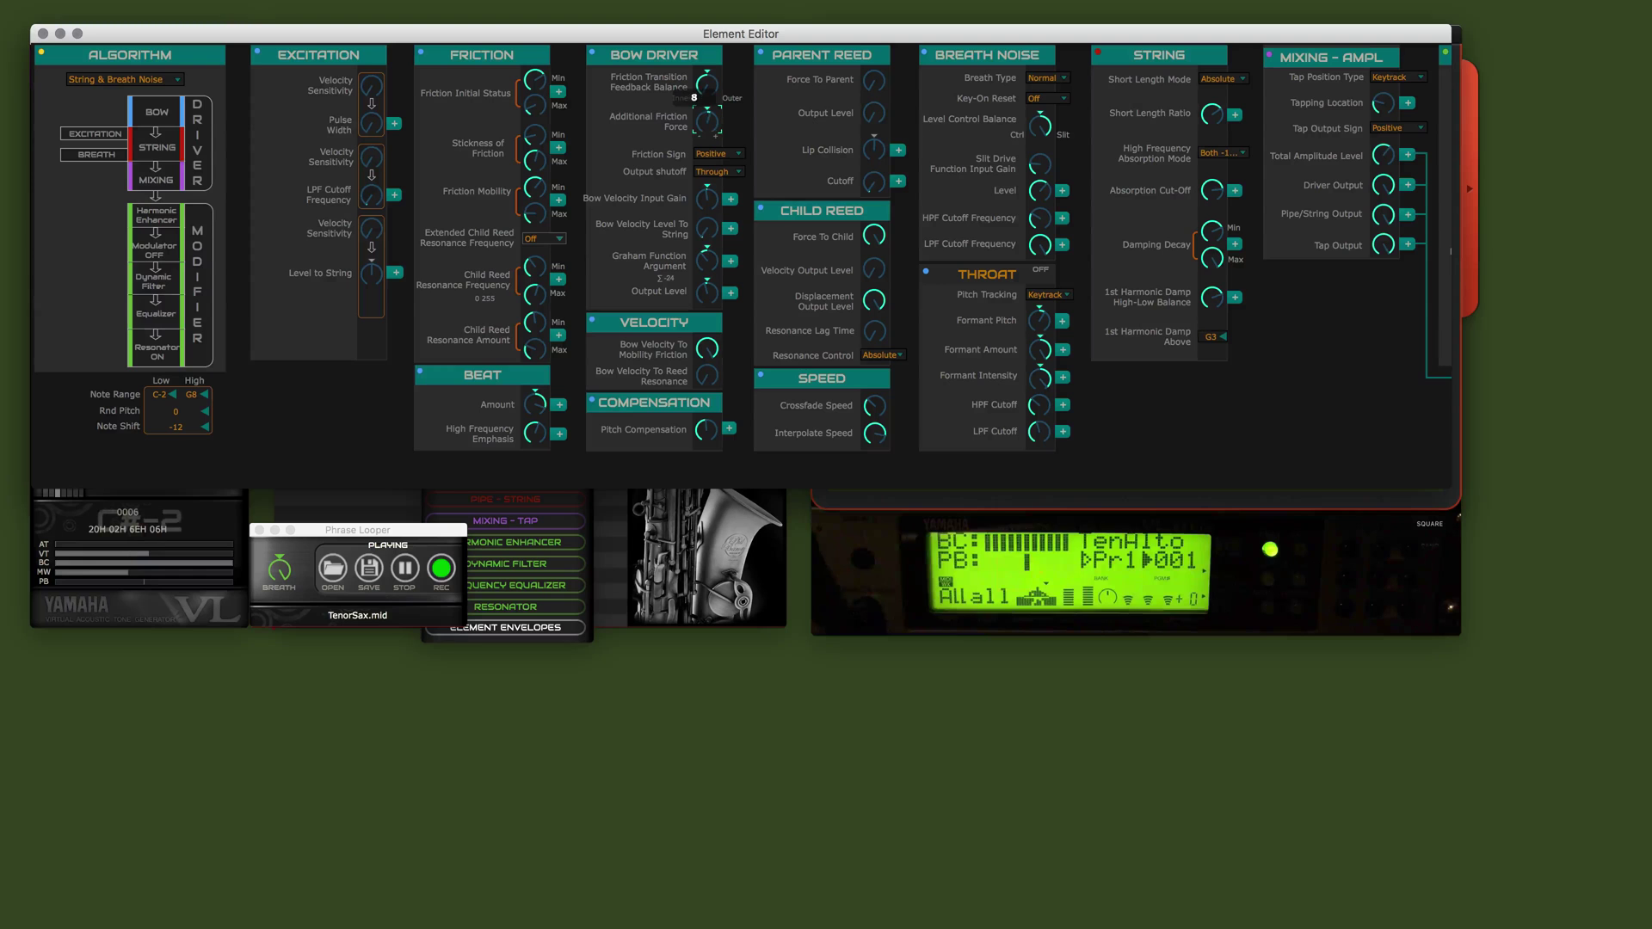
Adjust the Resonator's Decay Time and raise the DL2 point of its curve to about the DL3 level
scroll(1154, 422, right, 5)
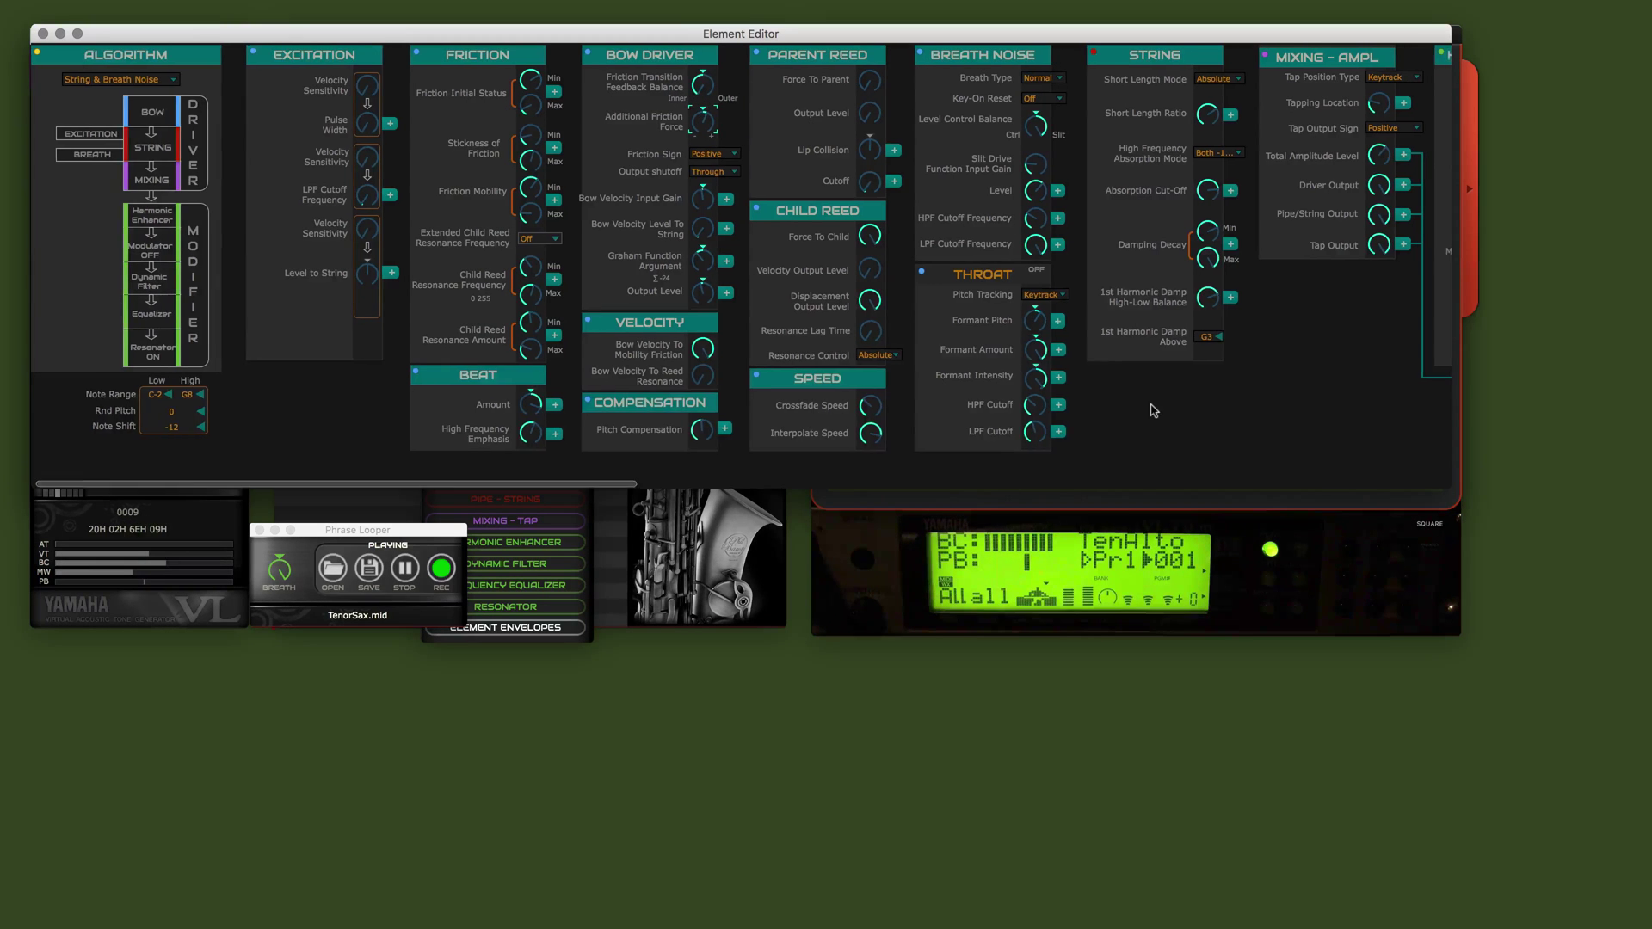
scroll(1154, 410, right, 8)
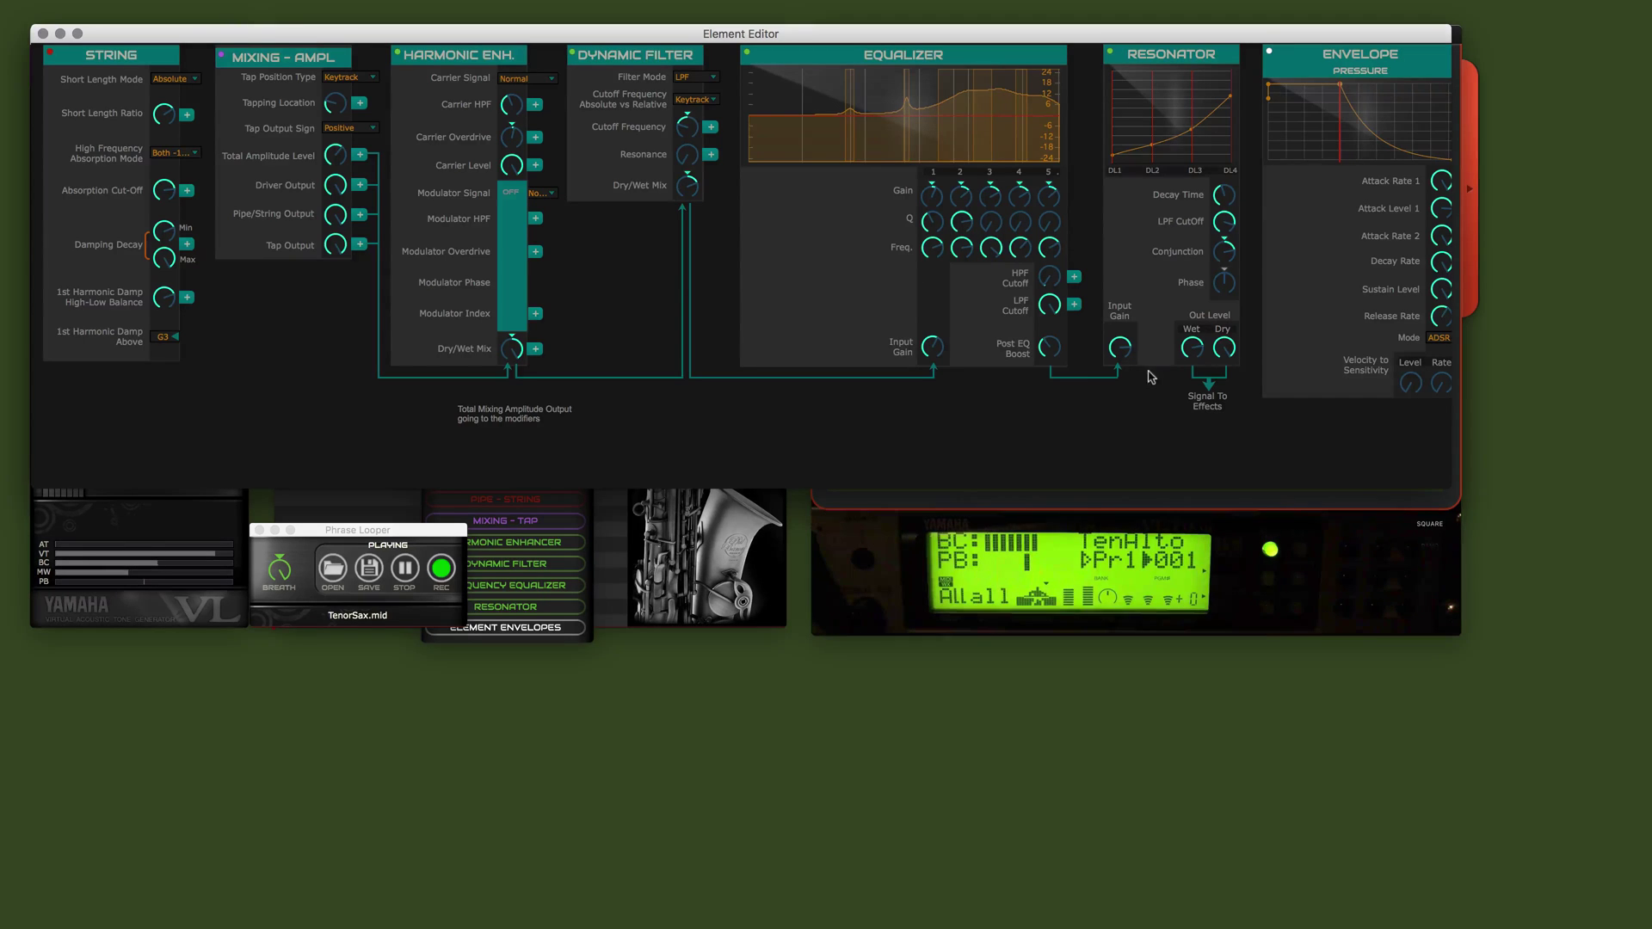
click(1225, 195)
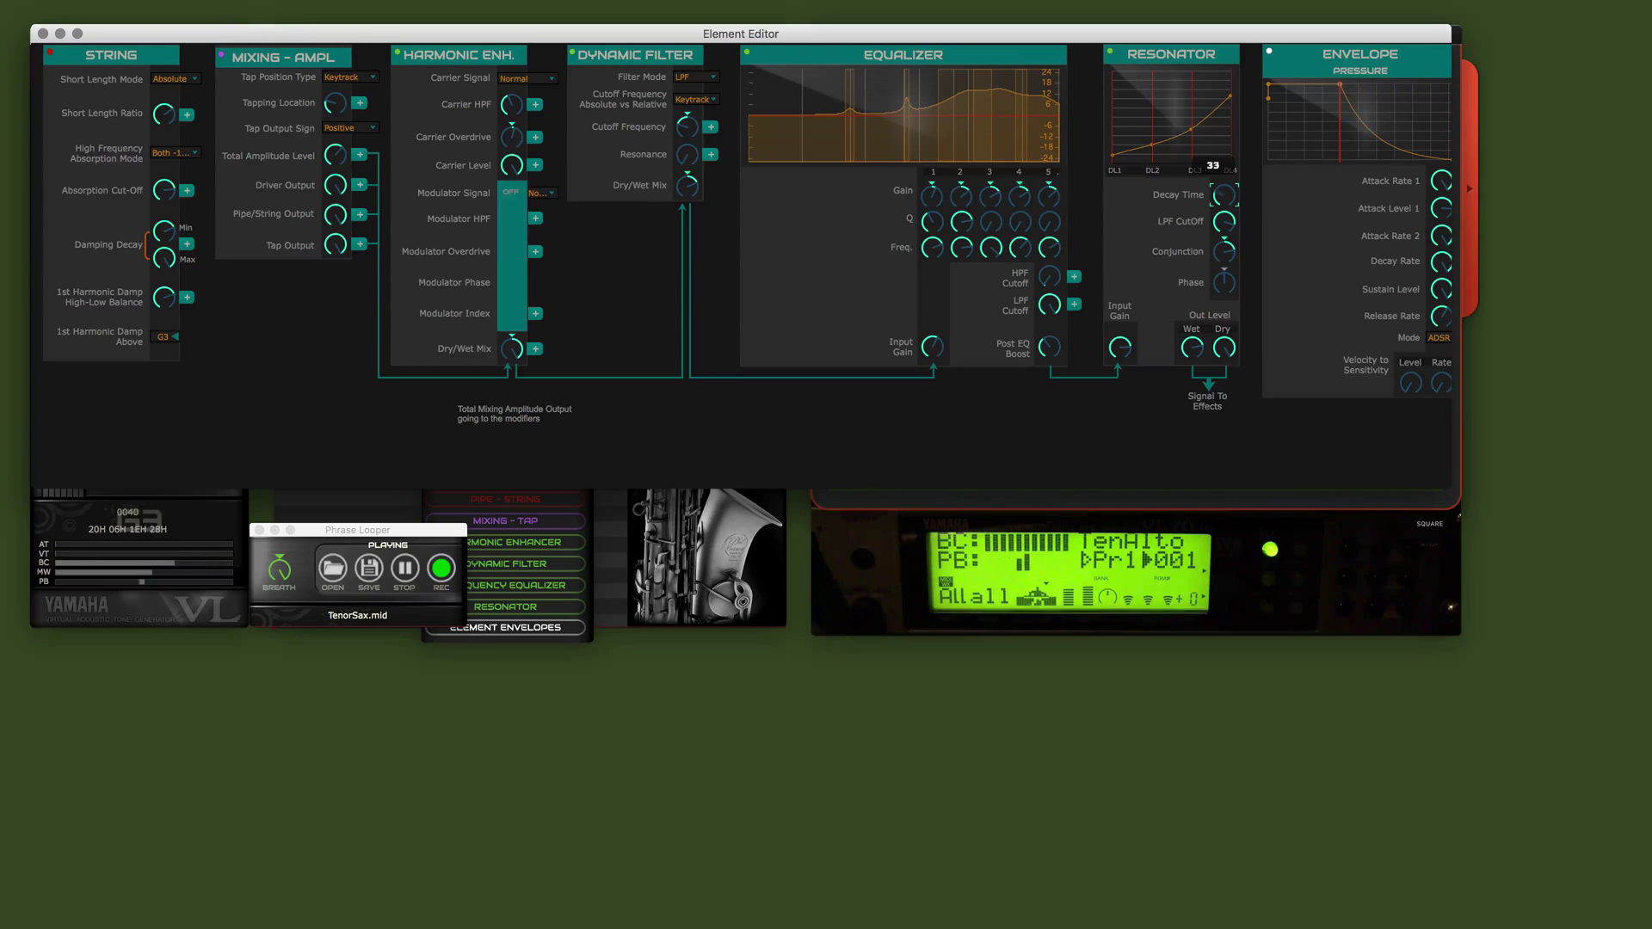
drag(1224, 194, 1224, 215)
drag(1152, 145, 1192, 126)
Reshape the middle peak of the Equalizer curve and adjust the Q of band 2
mouse_move(906, 105)
mouse_down()
mouse_move(907, 154)
mouse_move(928, 148)
mouse_move(912, 101)
mouse_up()
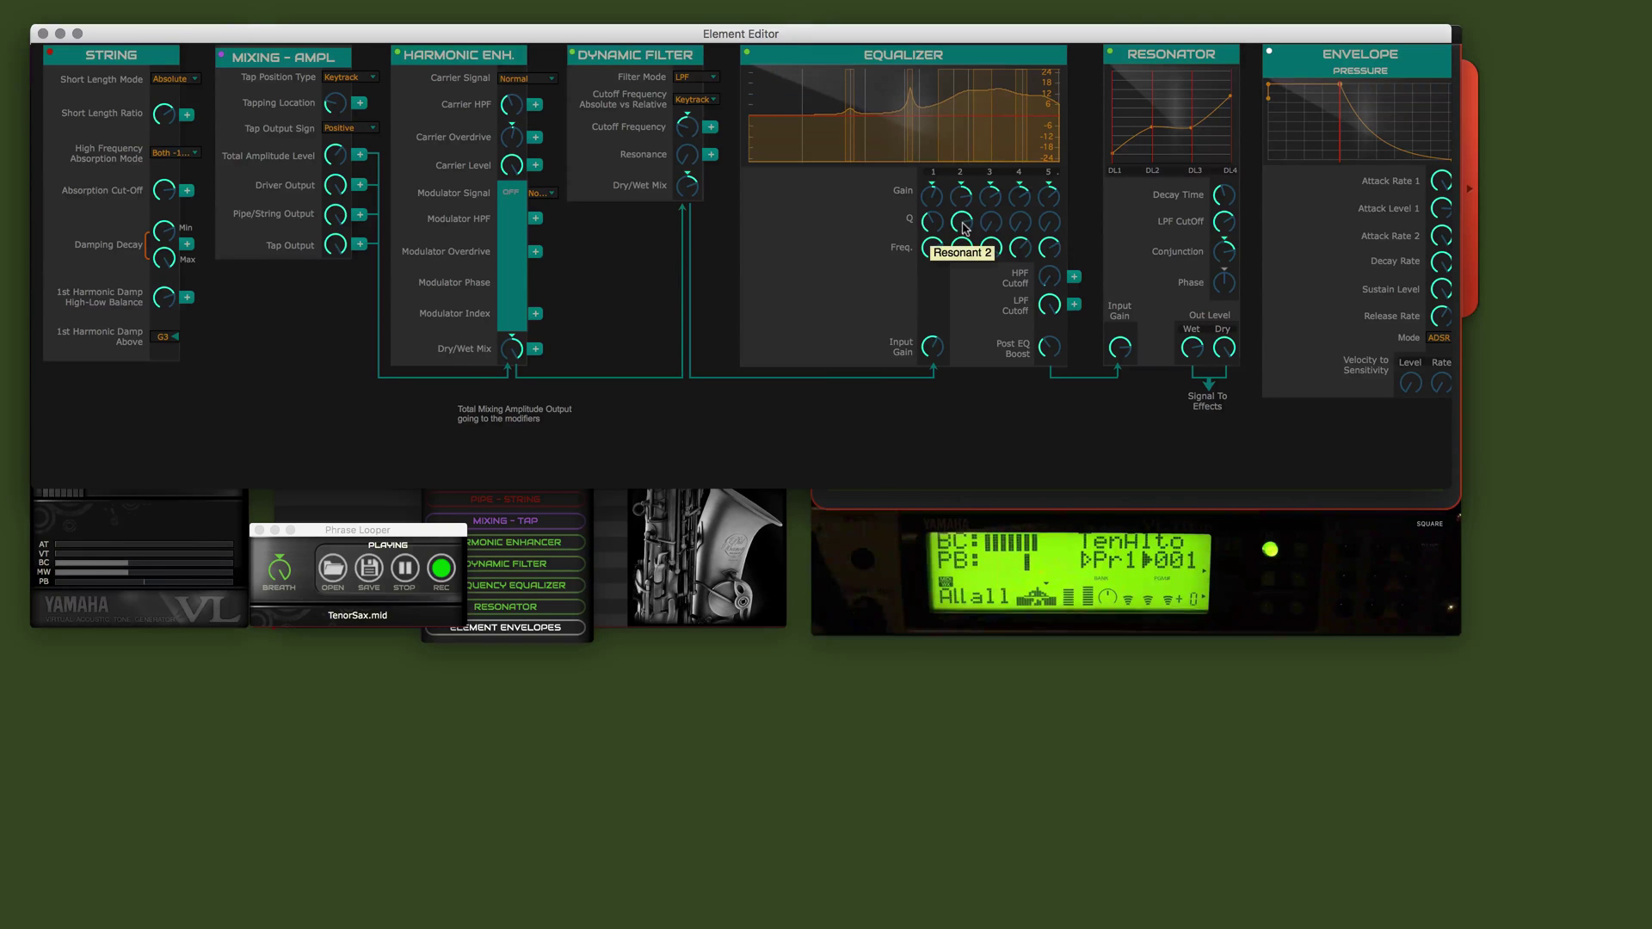
drag(965, 228, 963, 223)
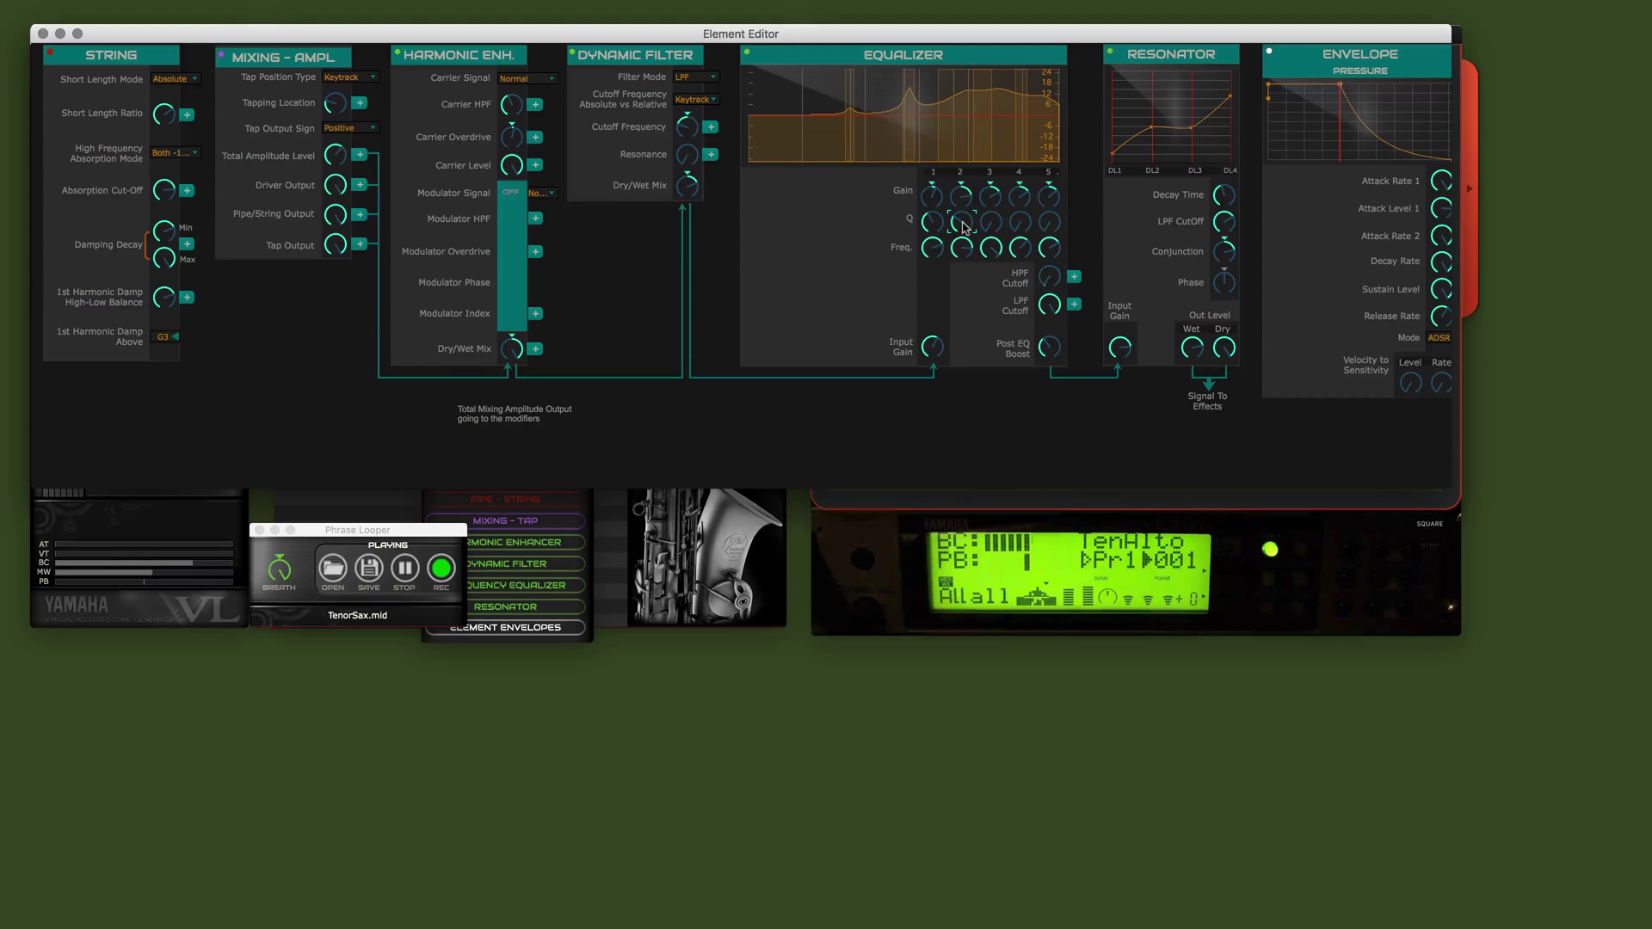
Adjust the Dynamic Filter's Resonance and Dry/Wet Mix, and stop the looping TenorSax.mid phrase
drag(687, 185, 684, 160)
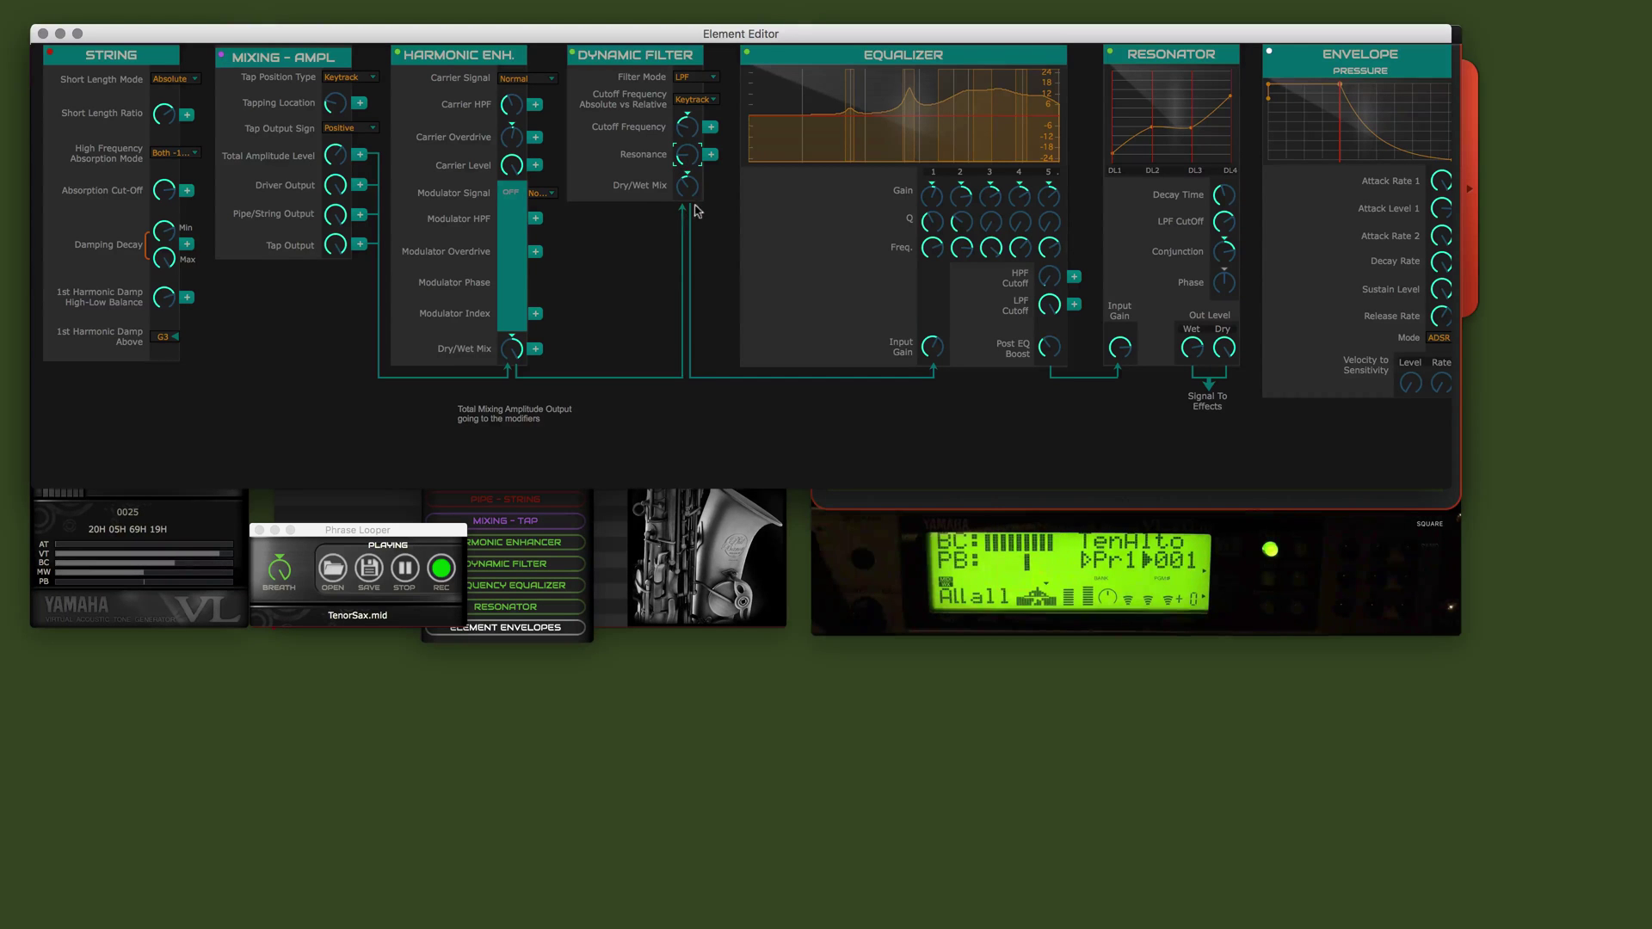
scroll(634, 266, left, 10)
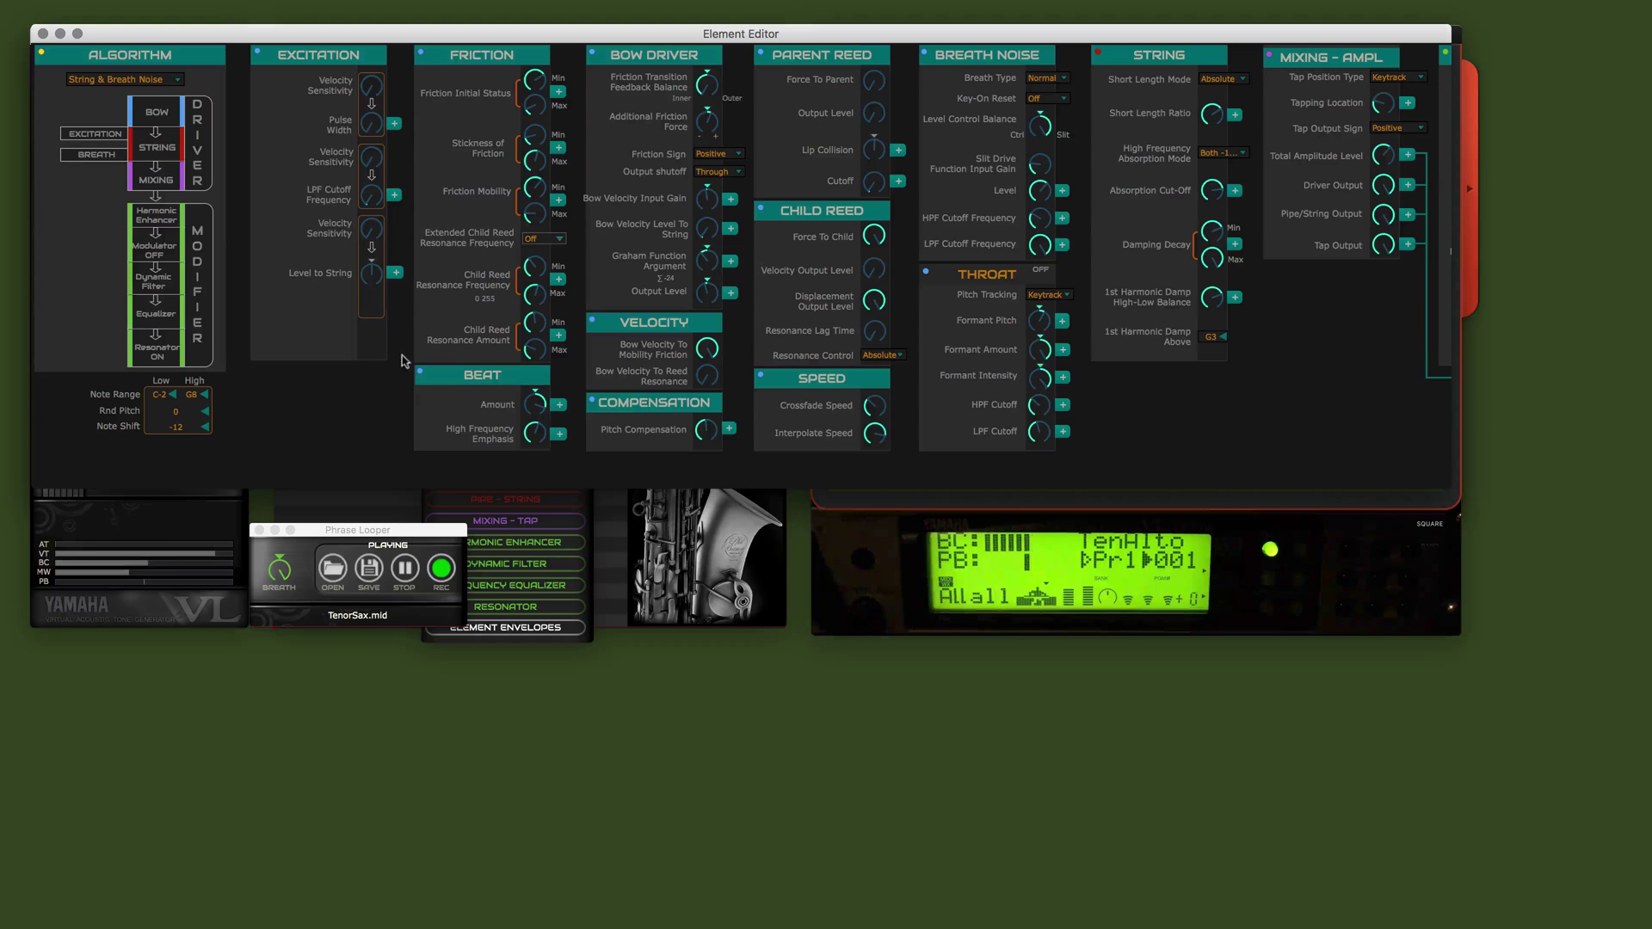
click(405, 571)
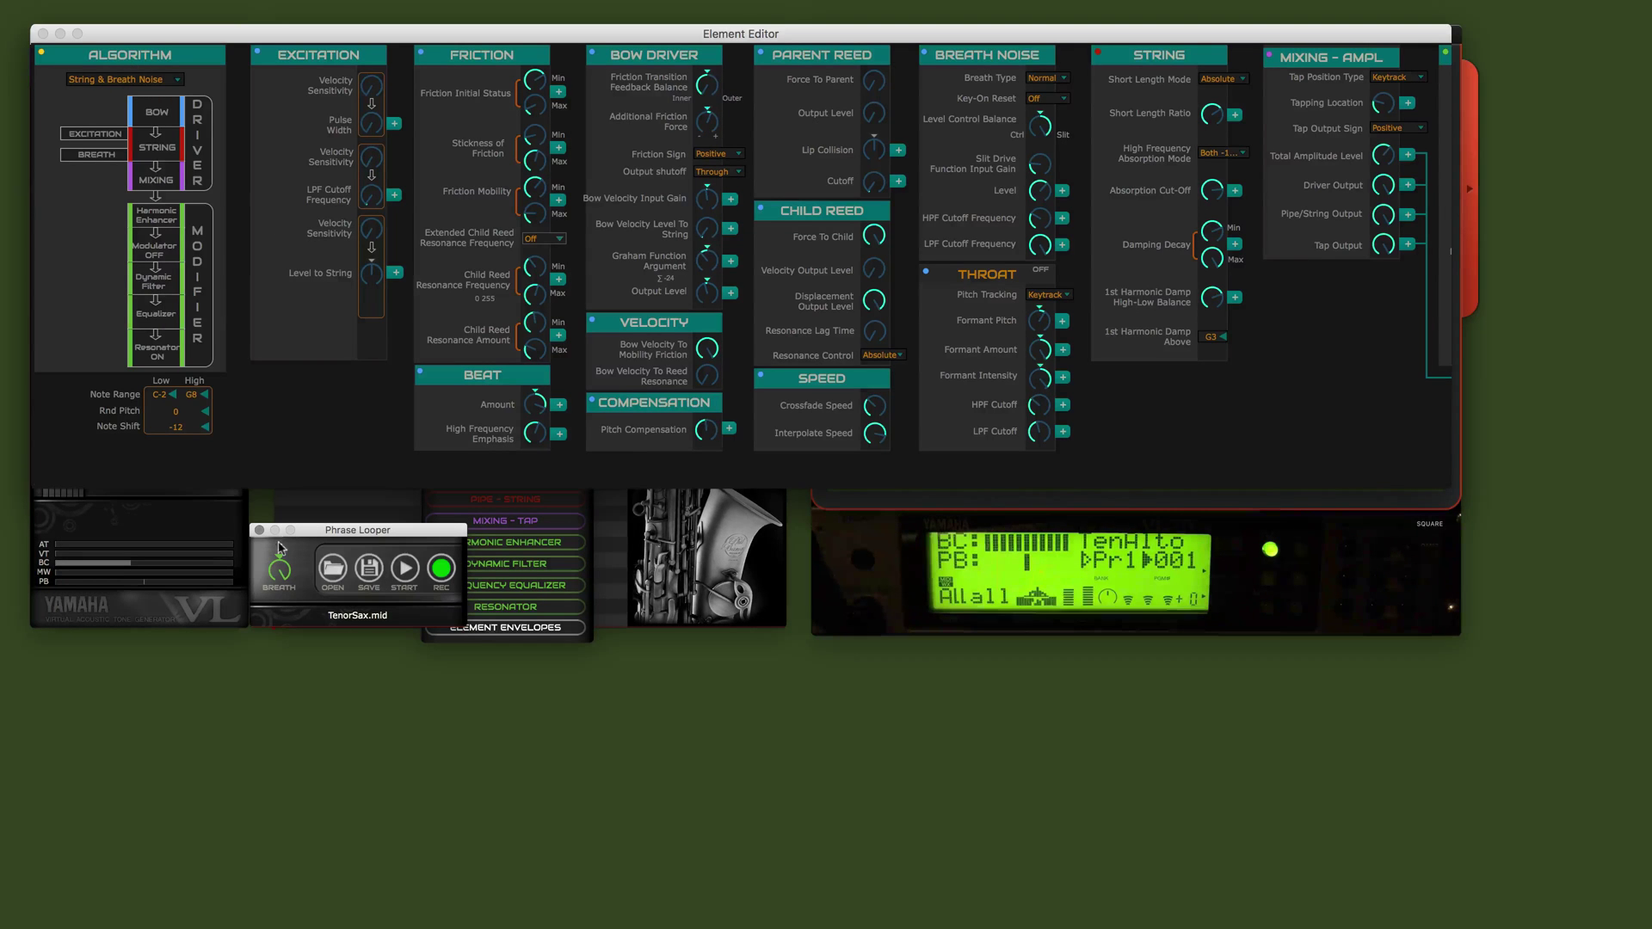
Play the phrase while switching the element's algorithm to Pipe & Breath Noise and back to String & Breath Noise
click(405, 567)
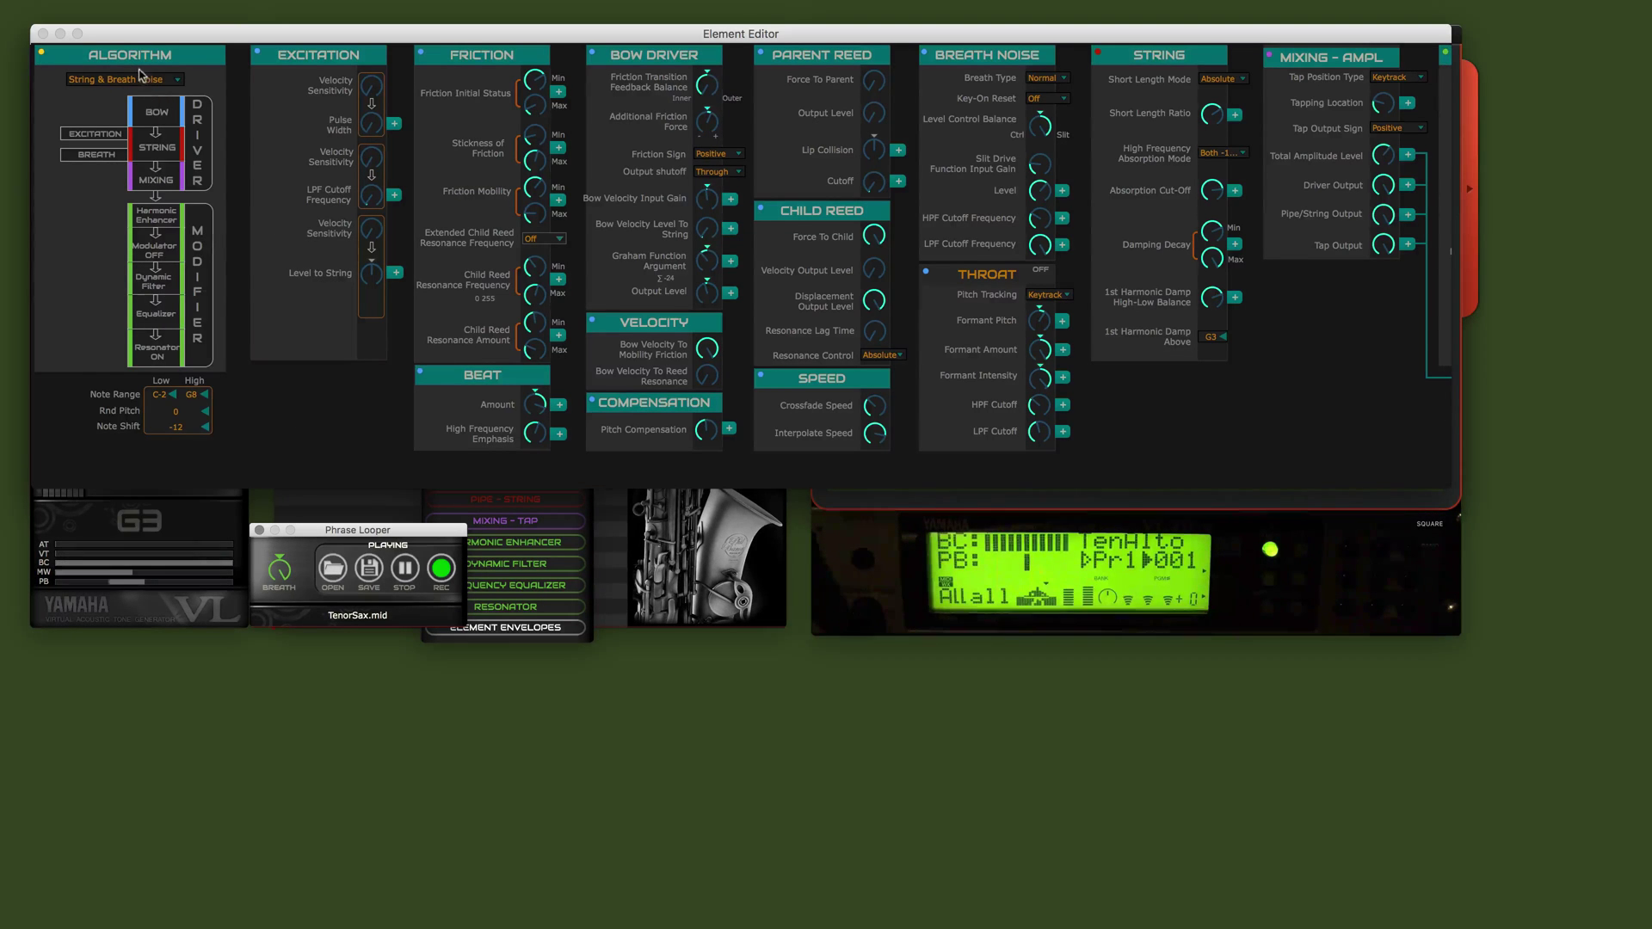
click(140, 80)
click(142, 93)
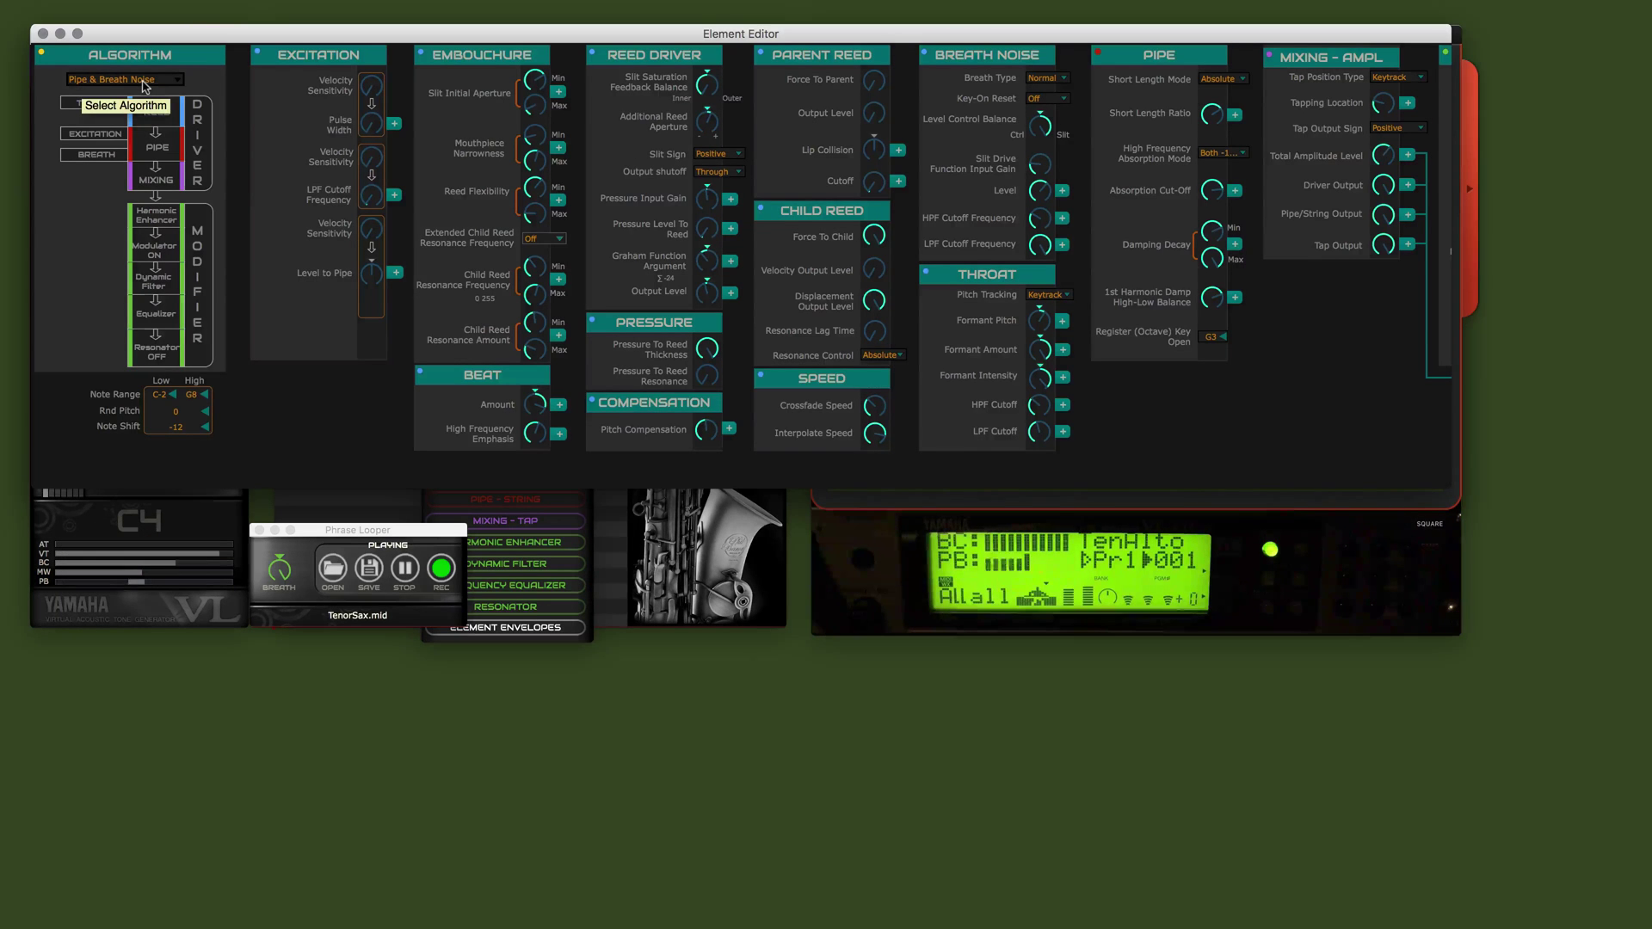
click(143, 81)
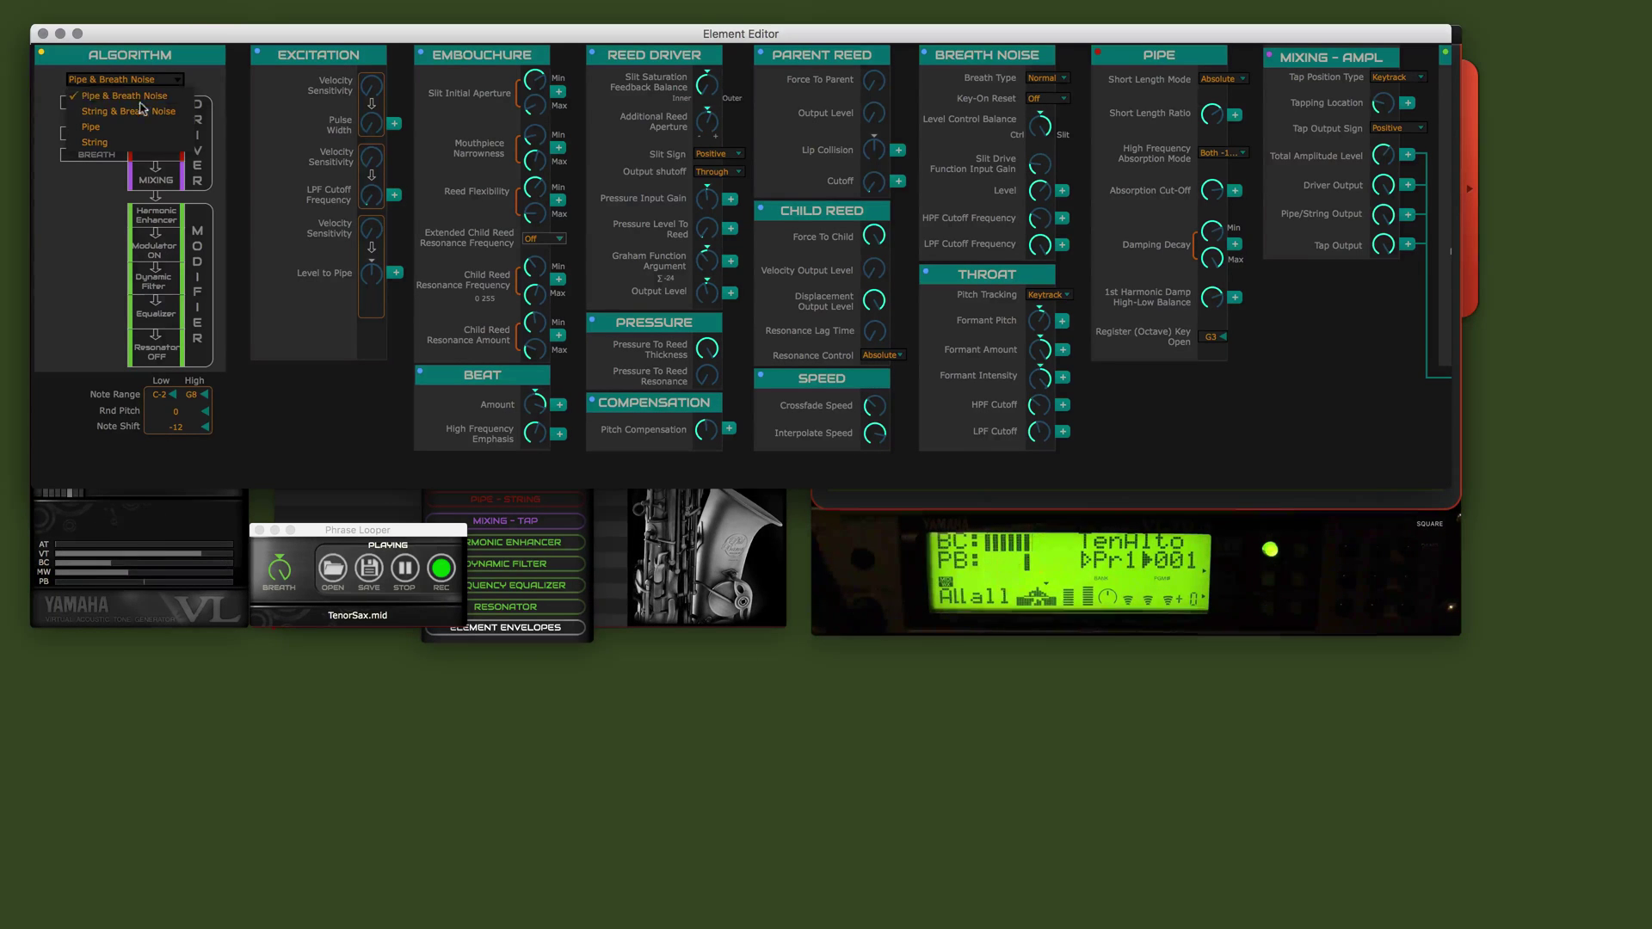
click(142, 112)
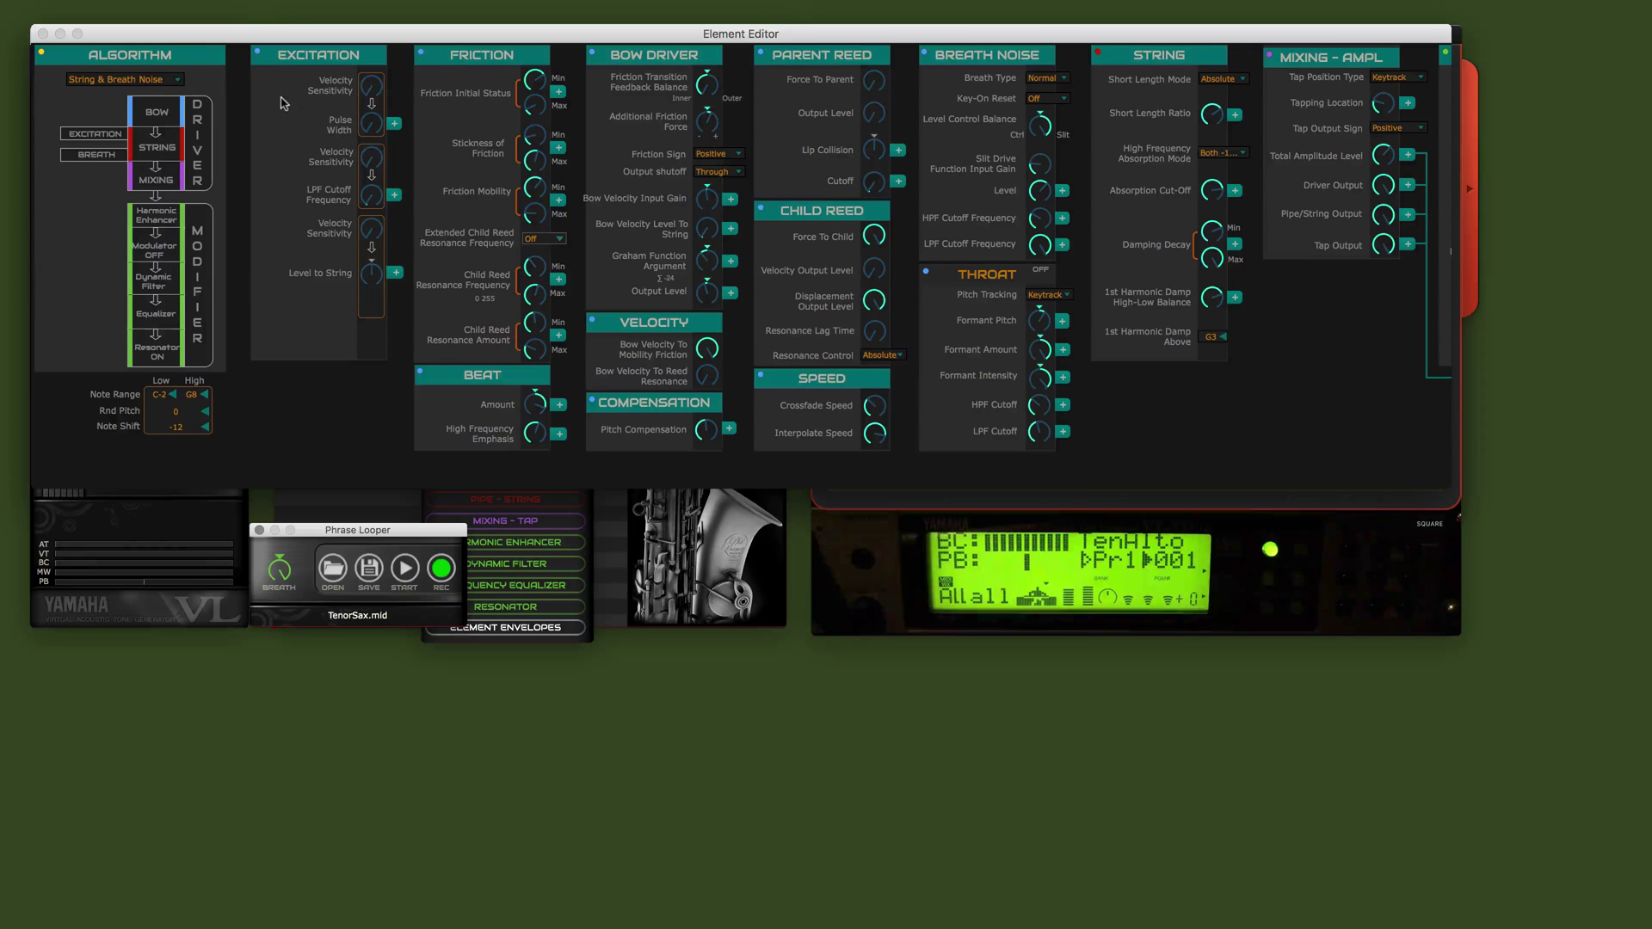
Close the Element Editor, play the phrase while adjusting the Phrase Looper's Breath Level, and stop playback
click(43, 34)
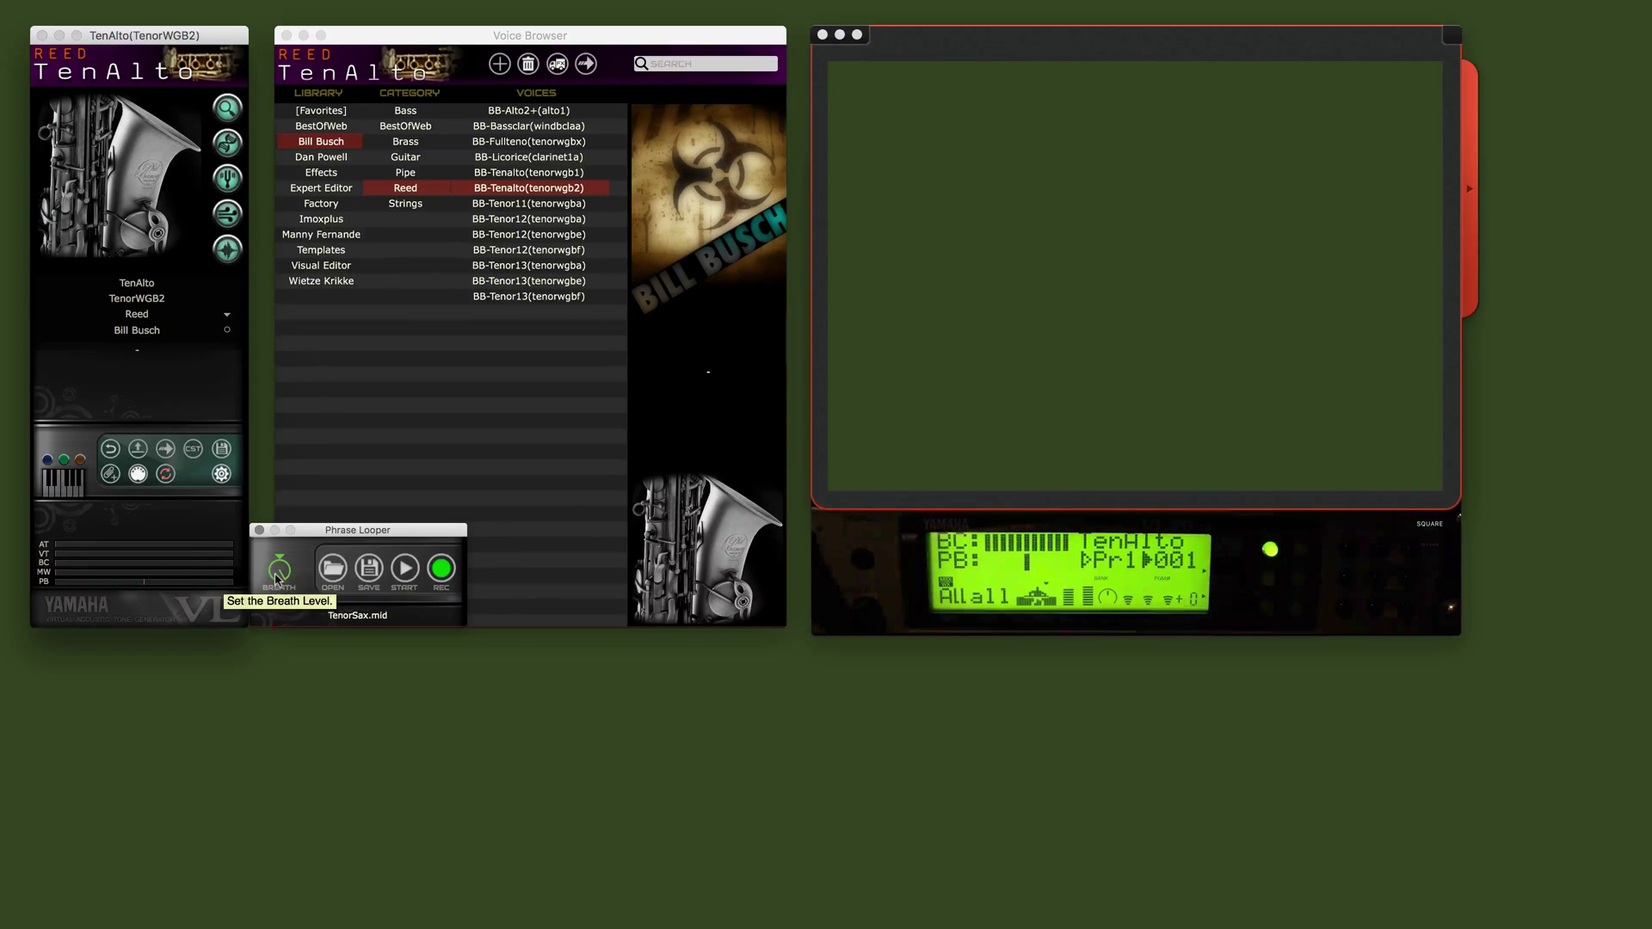
click(405, 569)
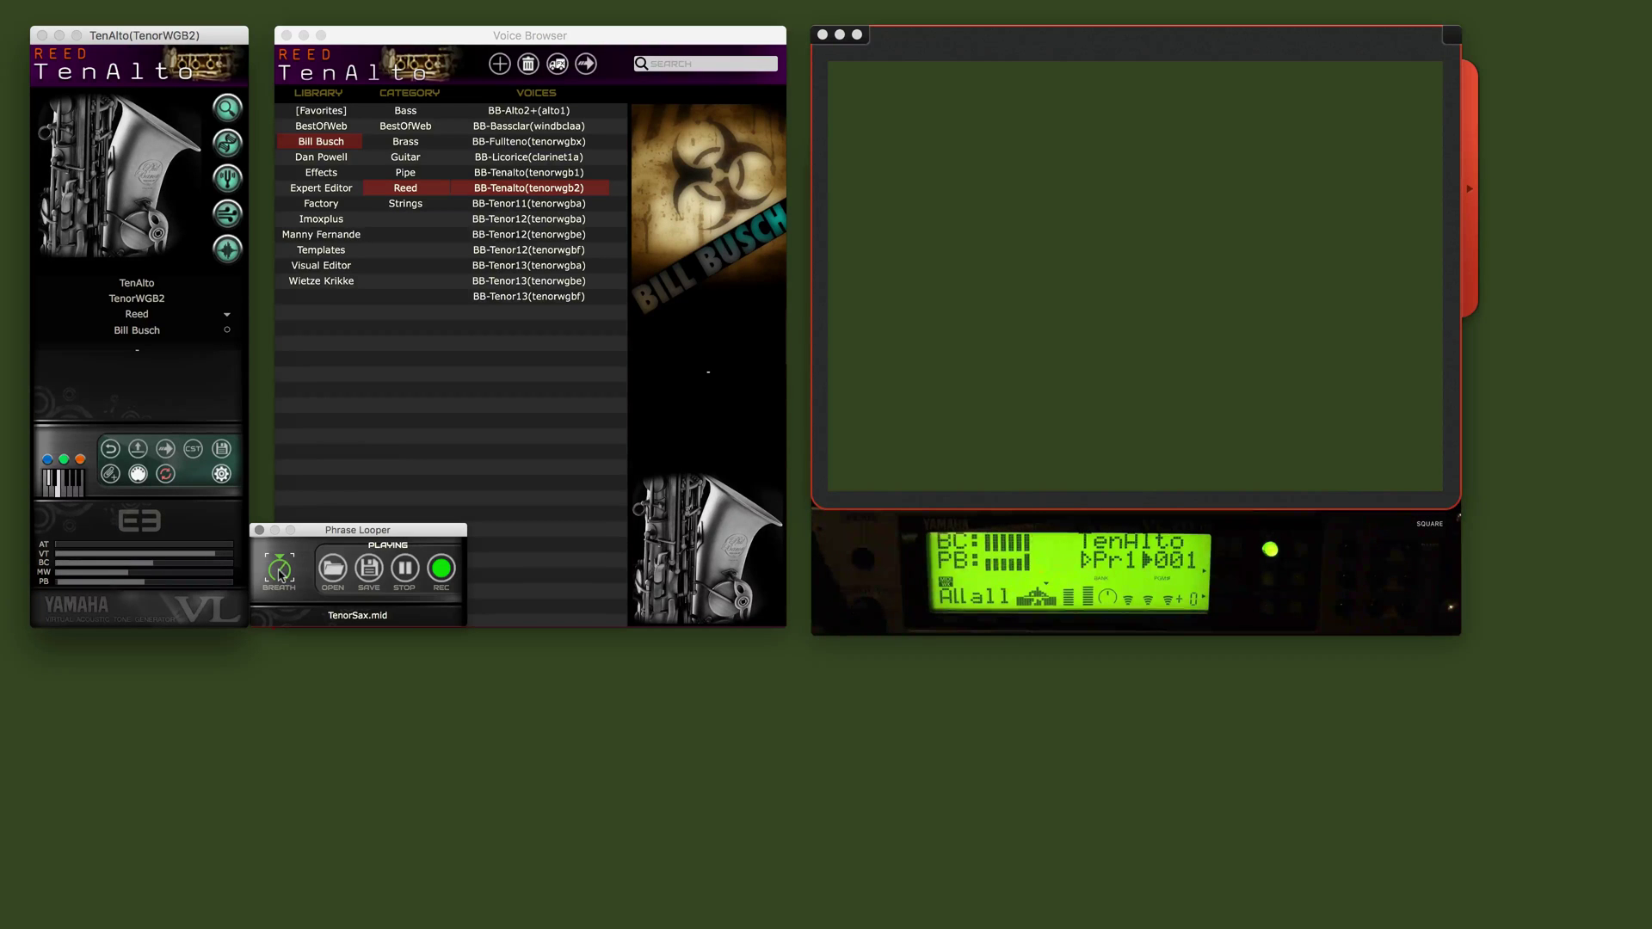
click(405, 569)
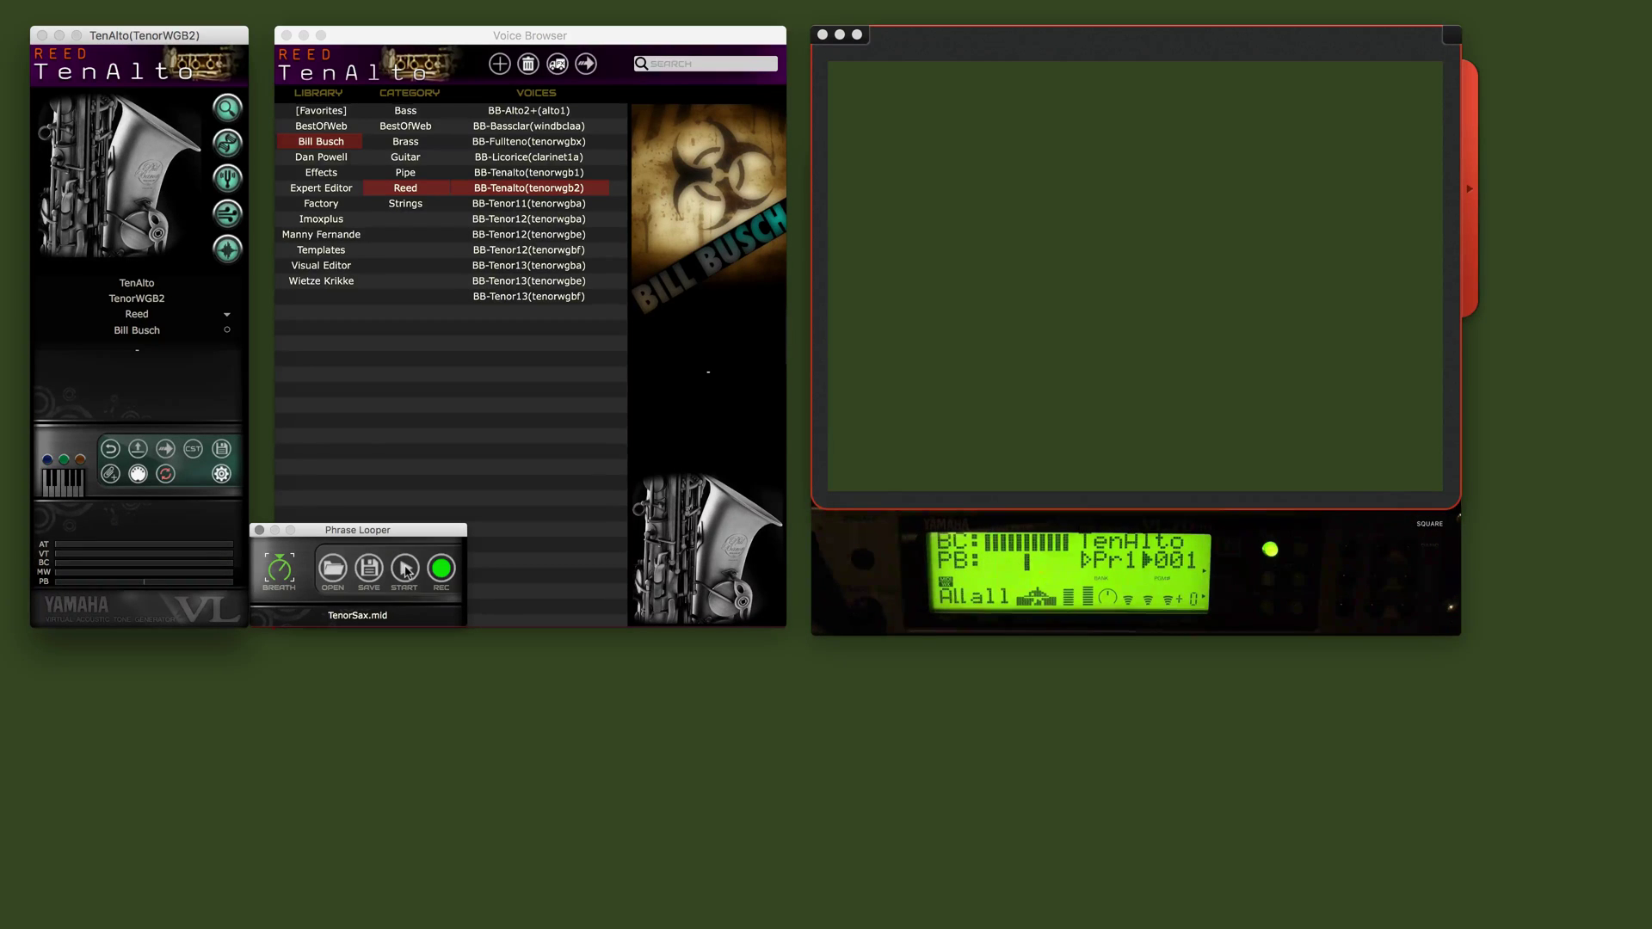